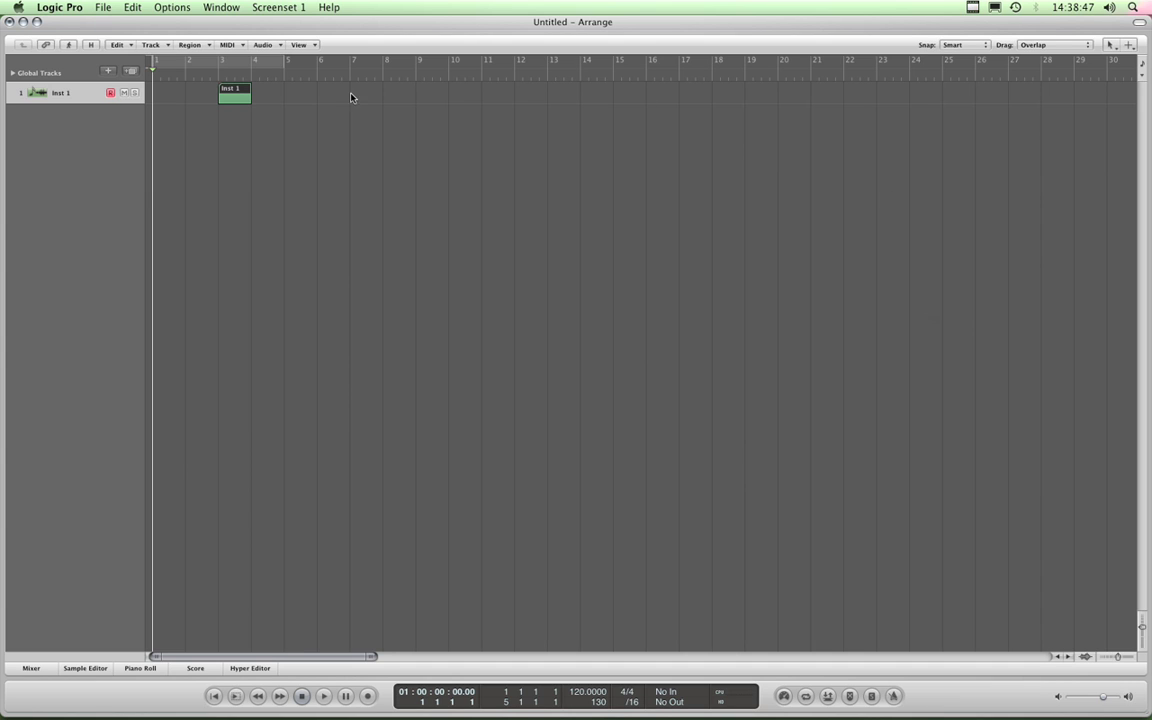
Deselect and then reselect the Inst 1 region
left_click(316, 93)
left_click(237, 93)
left_click(231, 94)
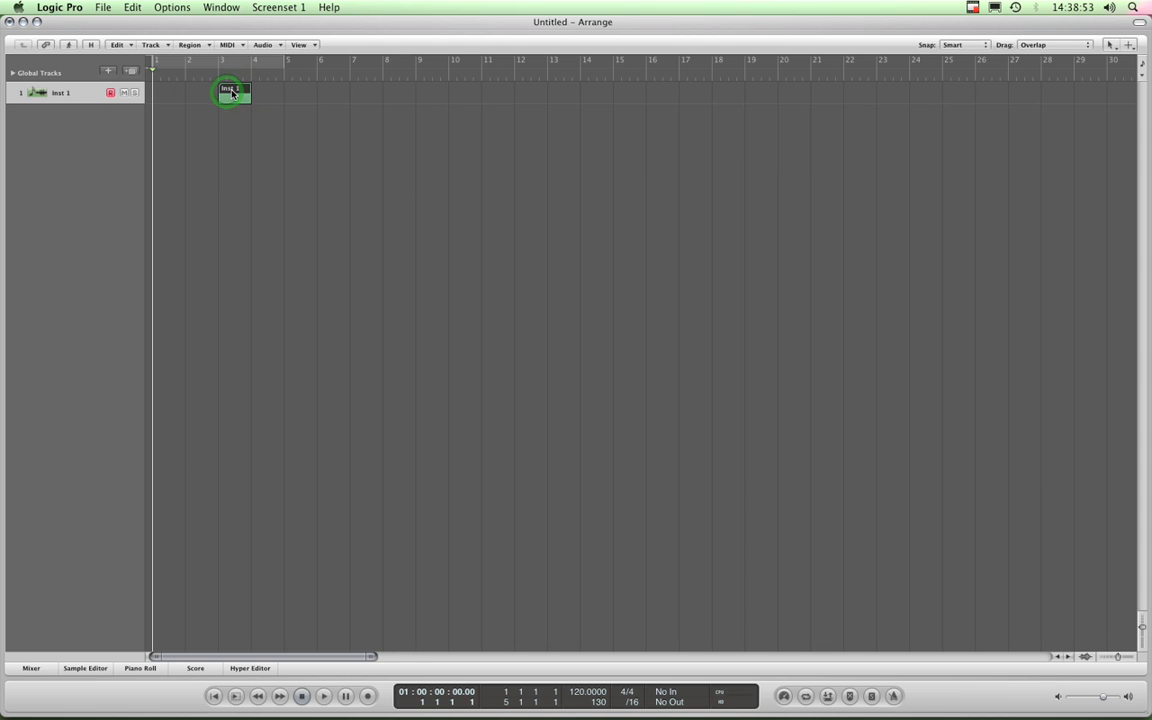
Toggle the piano roll, sample editor, hyper editor and mixer open and closed below the arrangement
left_click(141, 670)
left_click(141, 670)
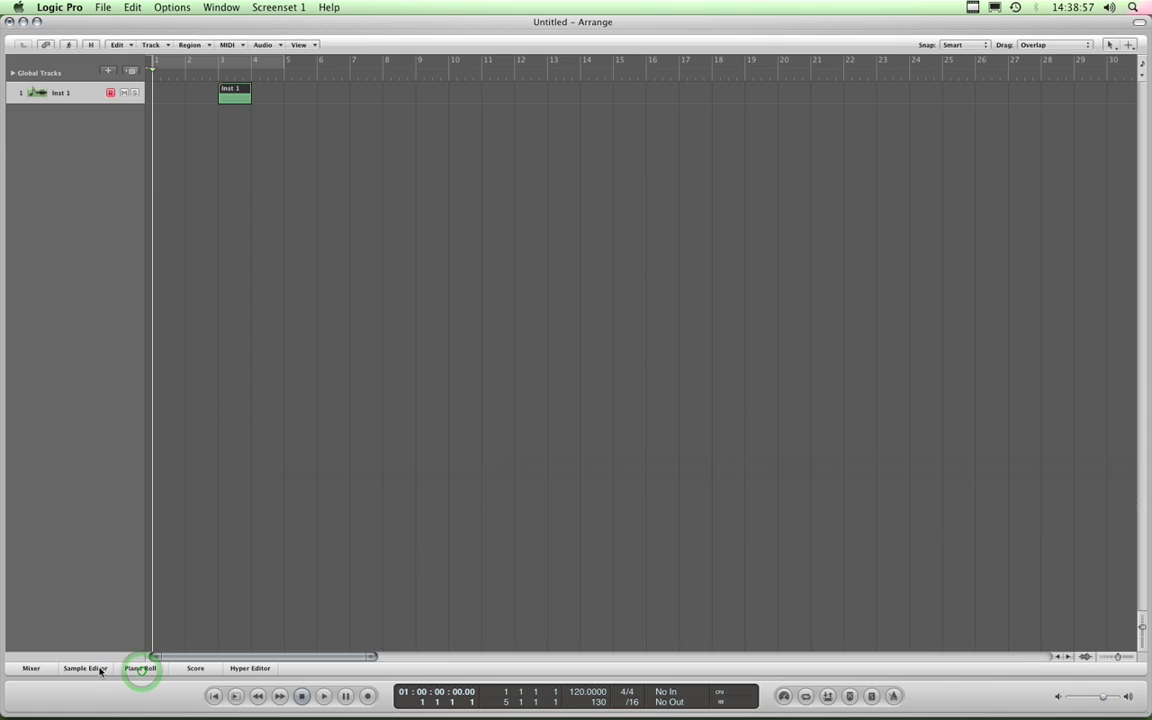
left_click(90, 669)
left_click(93, 669)
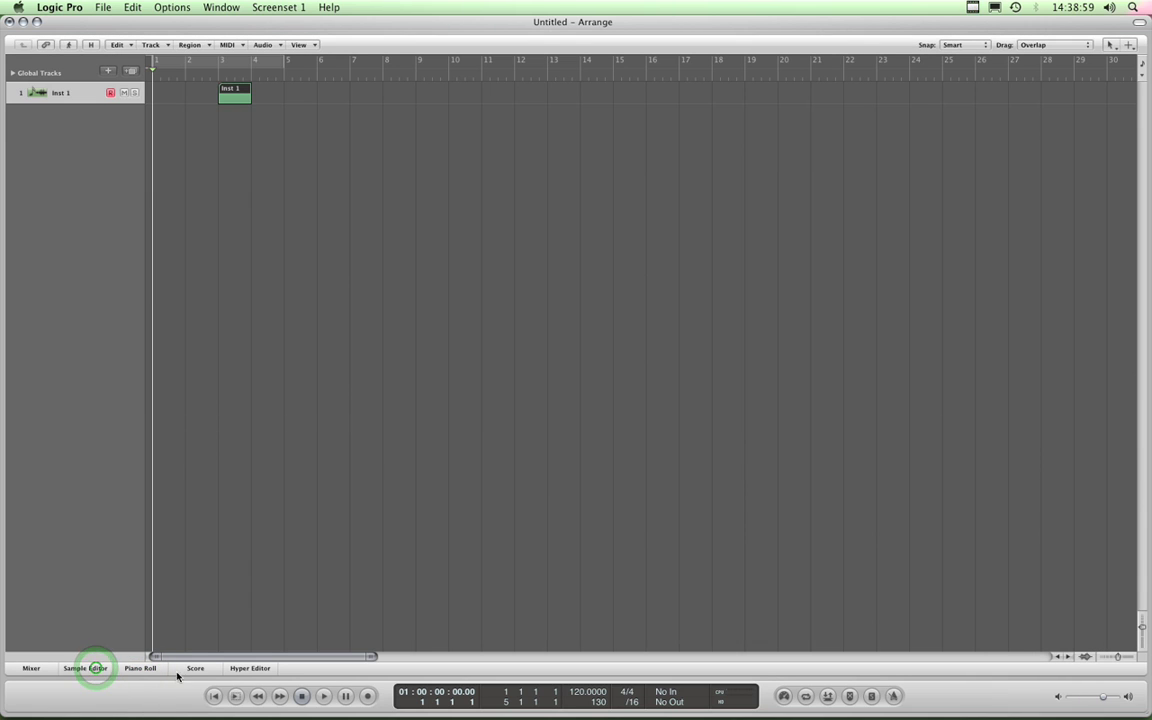
left_click(90, 669)
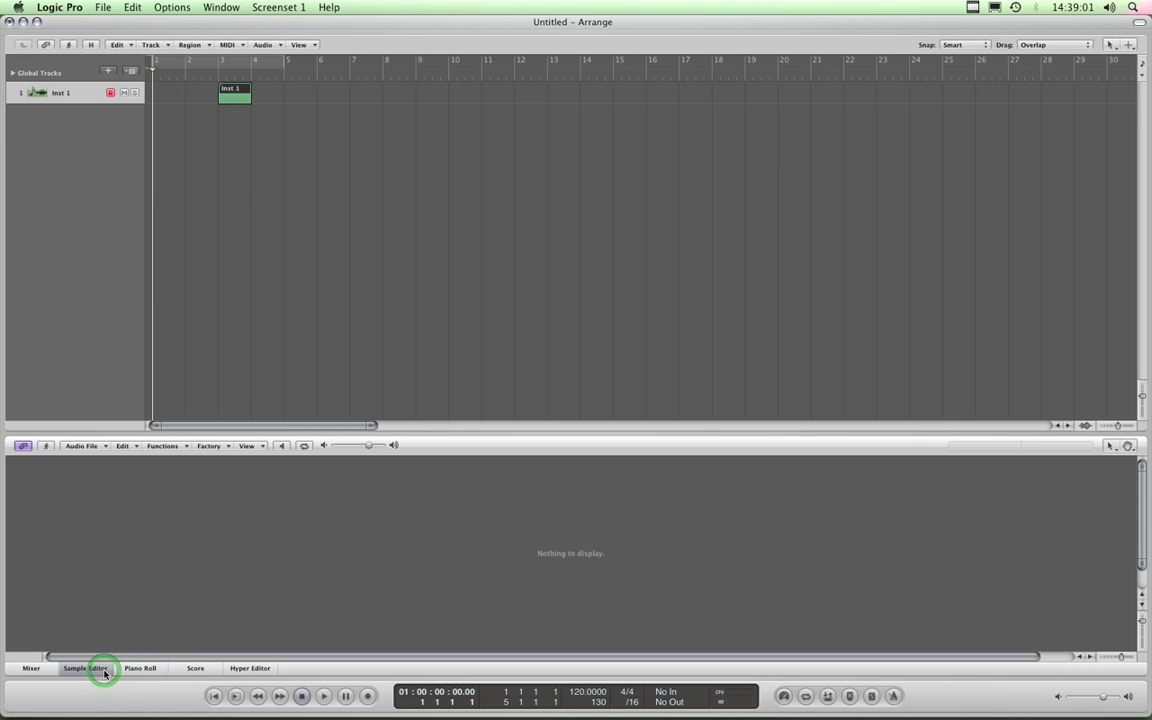
left_click(103, 670)
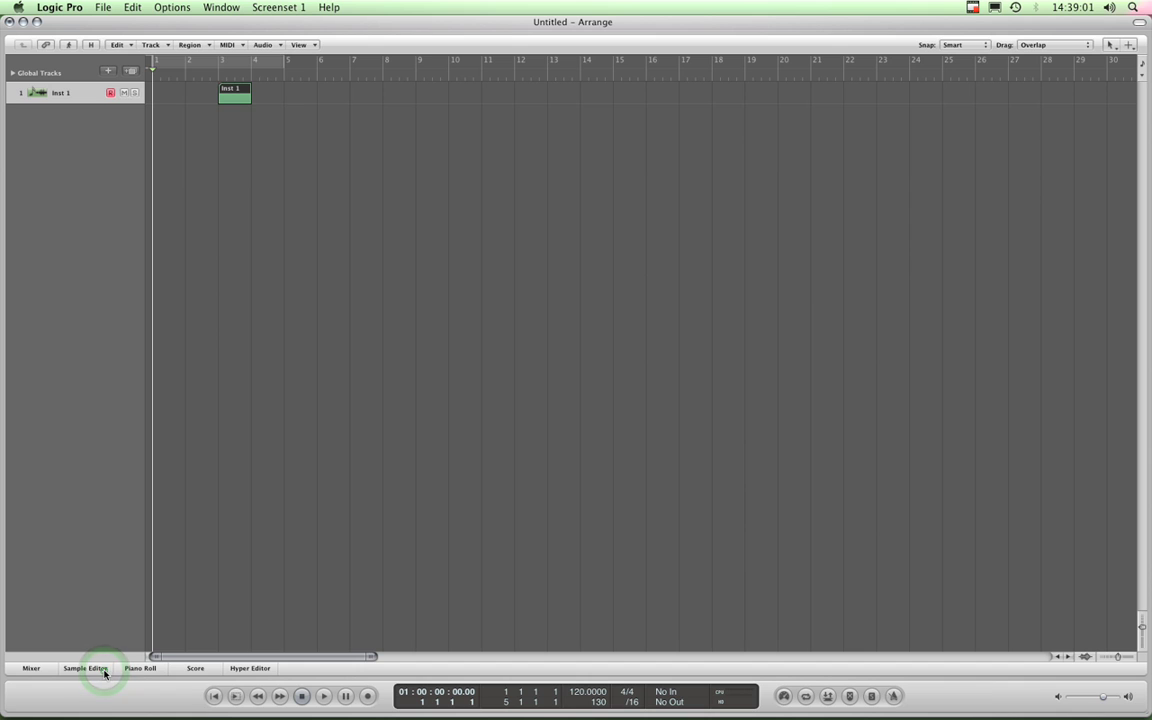
left_click(242, 672)
left_click(241, 672)
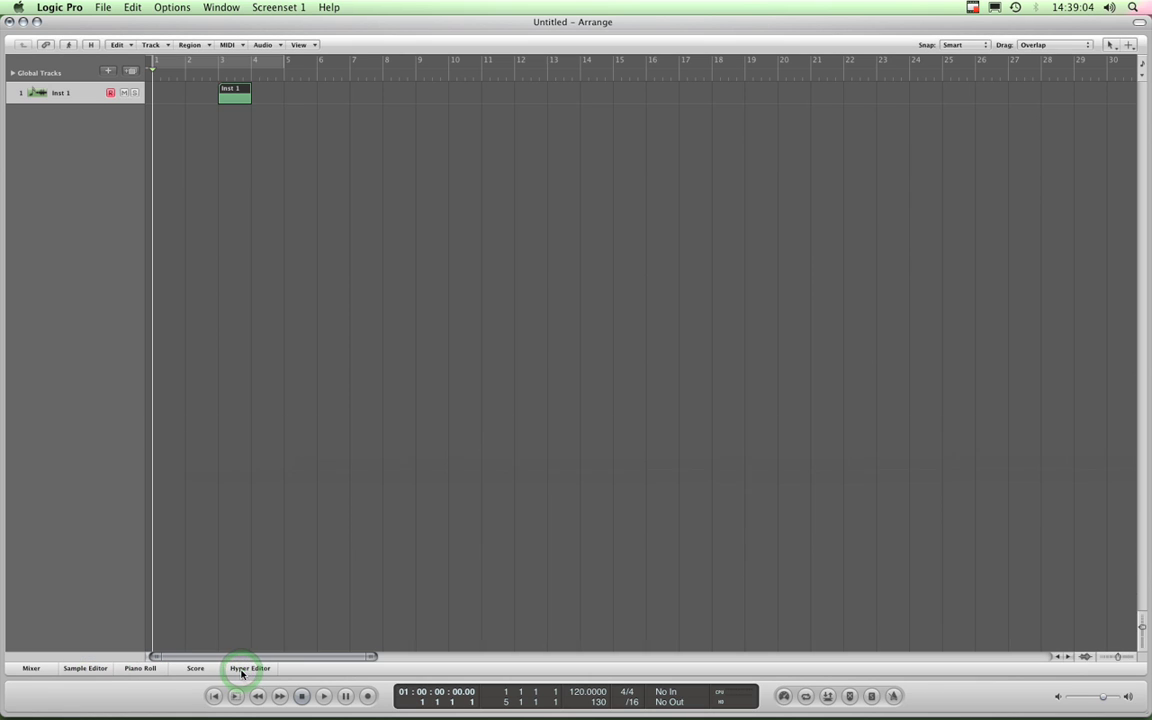
left_click(142, 670)
left_click(144, 671)
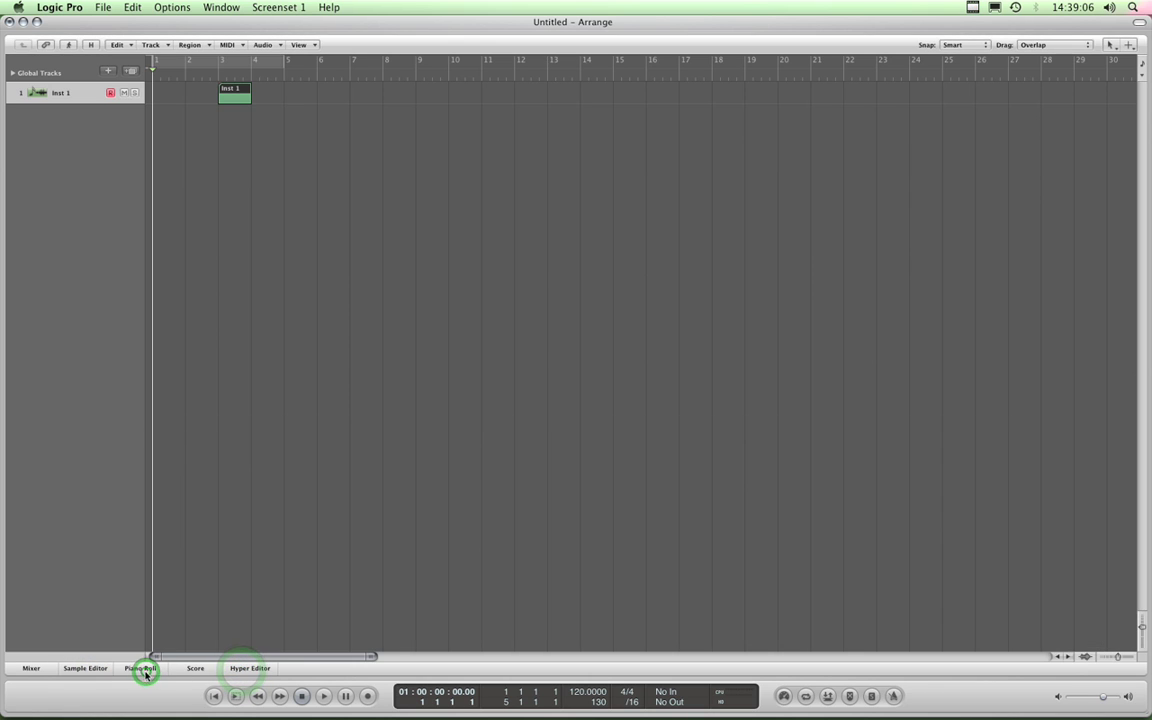
left_click(30, 669)
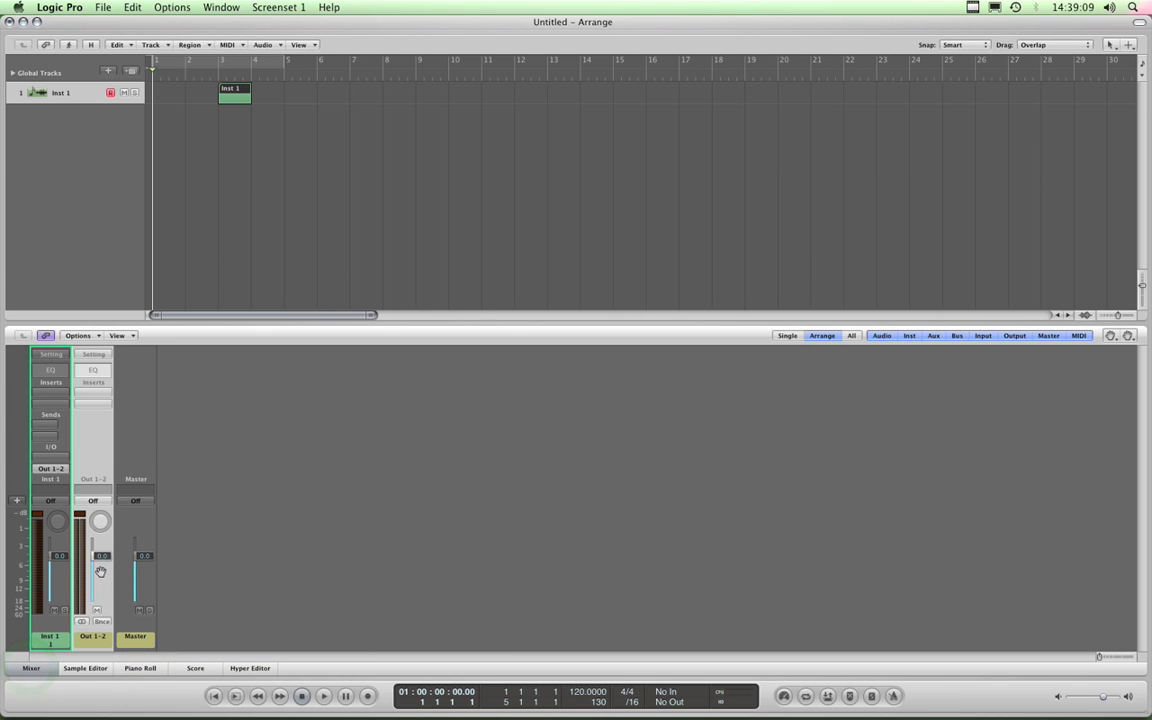
left_click(33, 669)
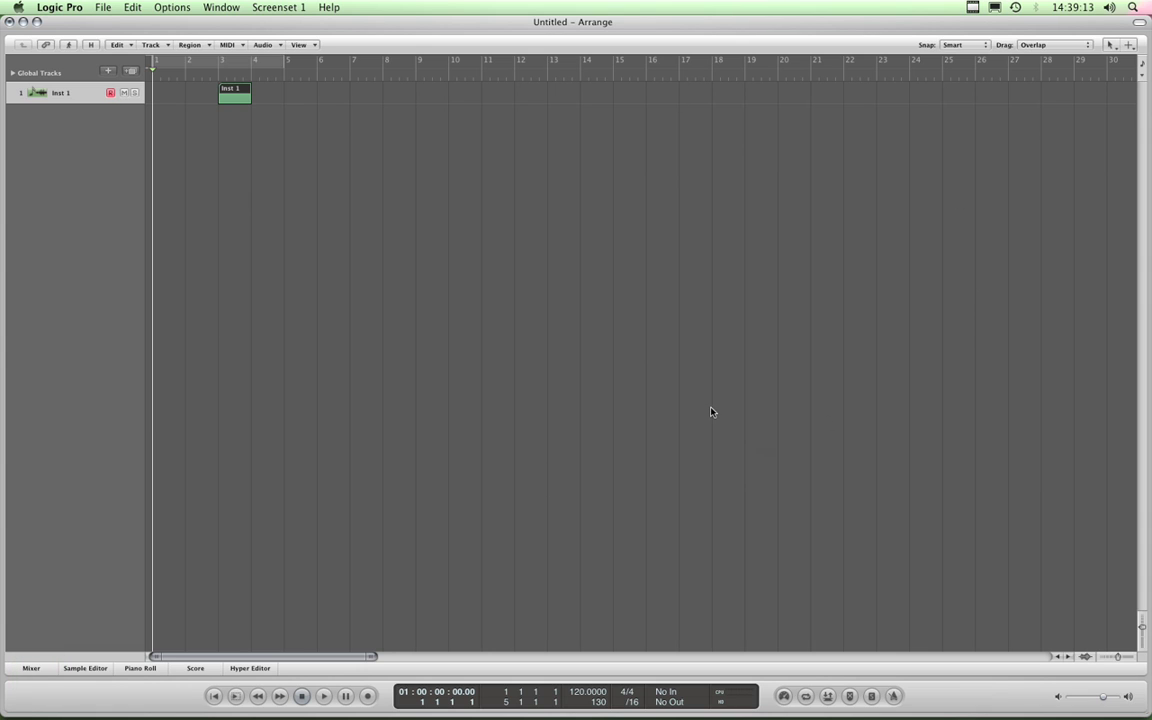
Zoom the arrangement in horizontally with four steps of the zoom slider
left_click(627, 693)
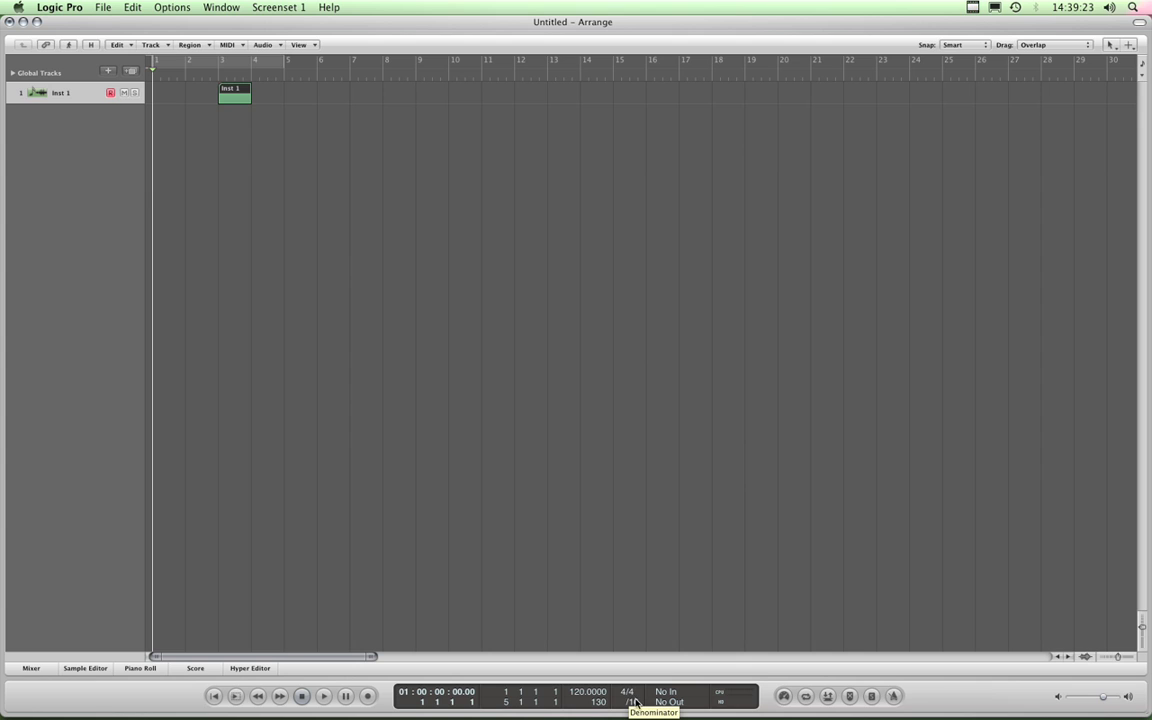
left_click(636, 703)
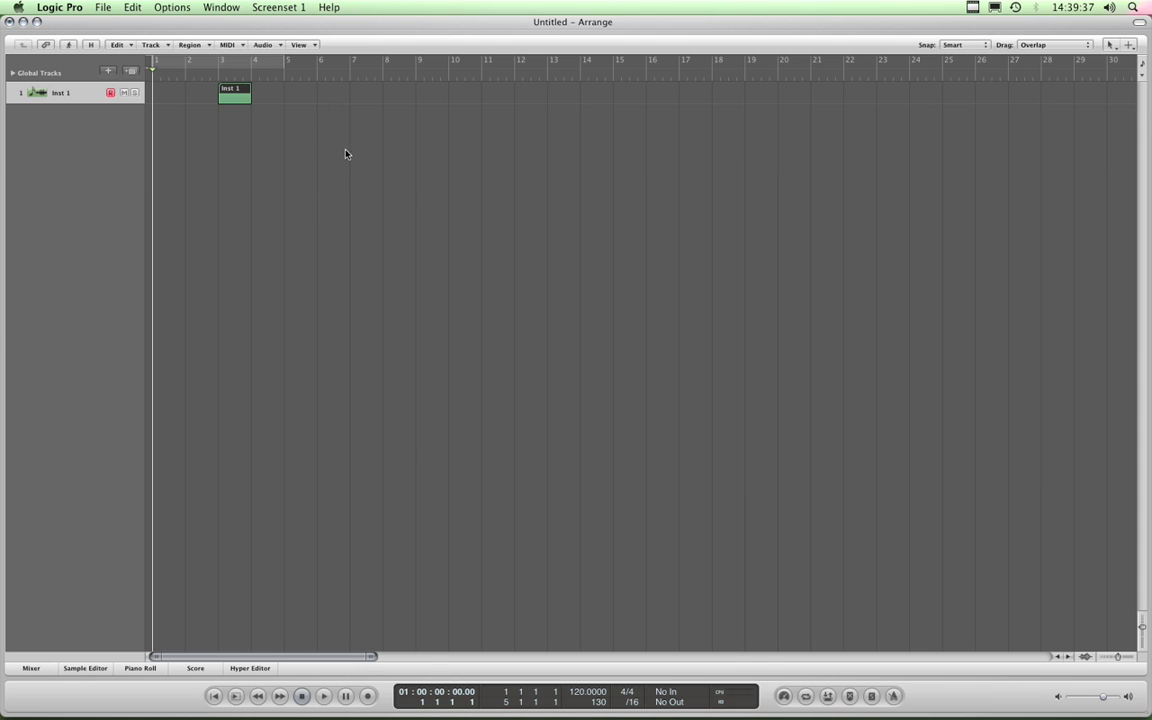
left_click(1122, 657)
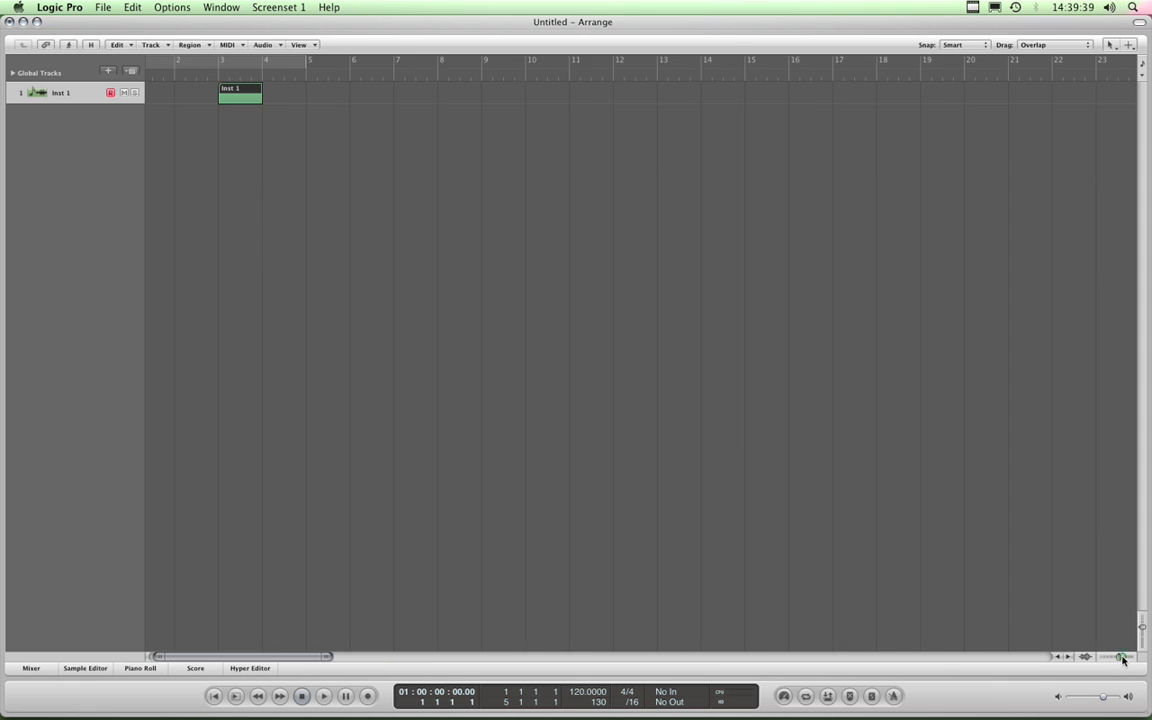
left_click(1122, 657)
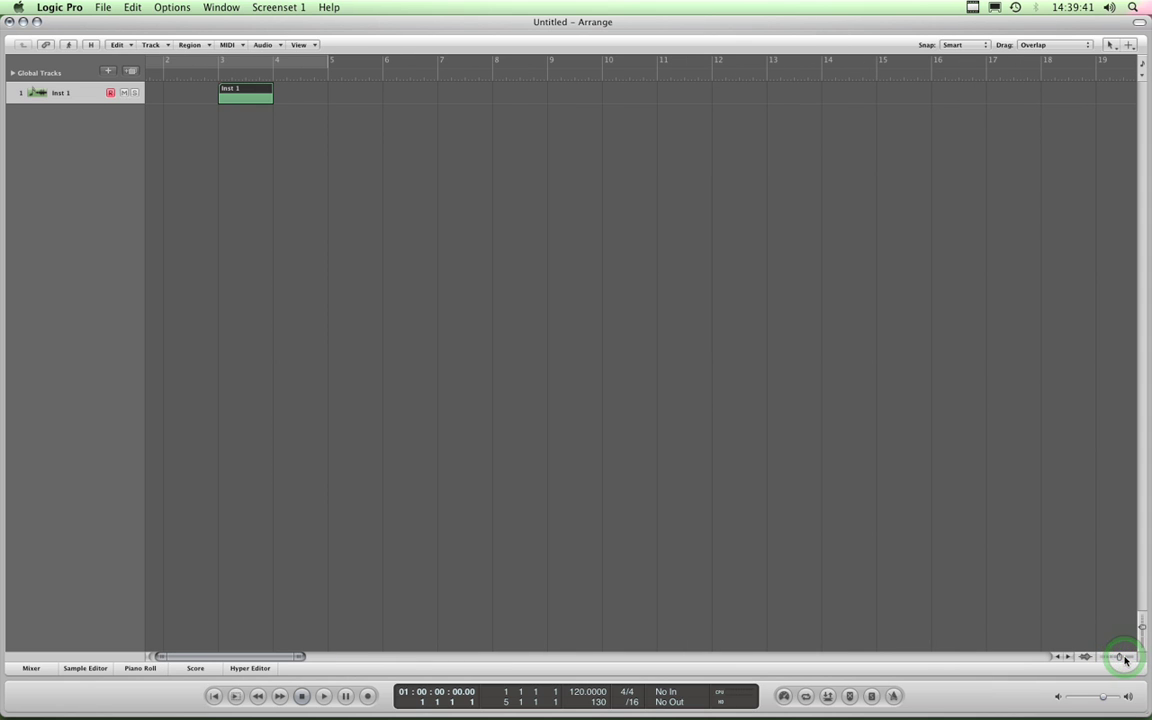
left_click(1124, 657)
left_click(1124, 657)
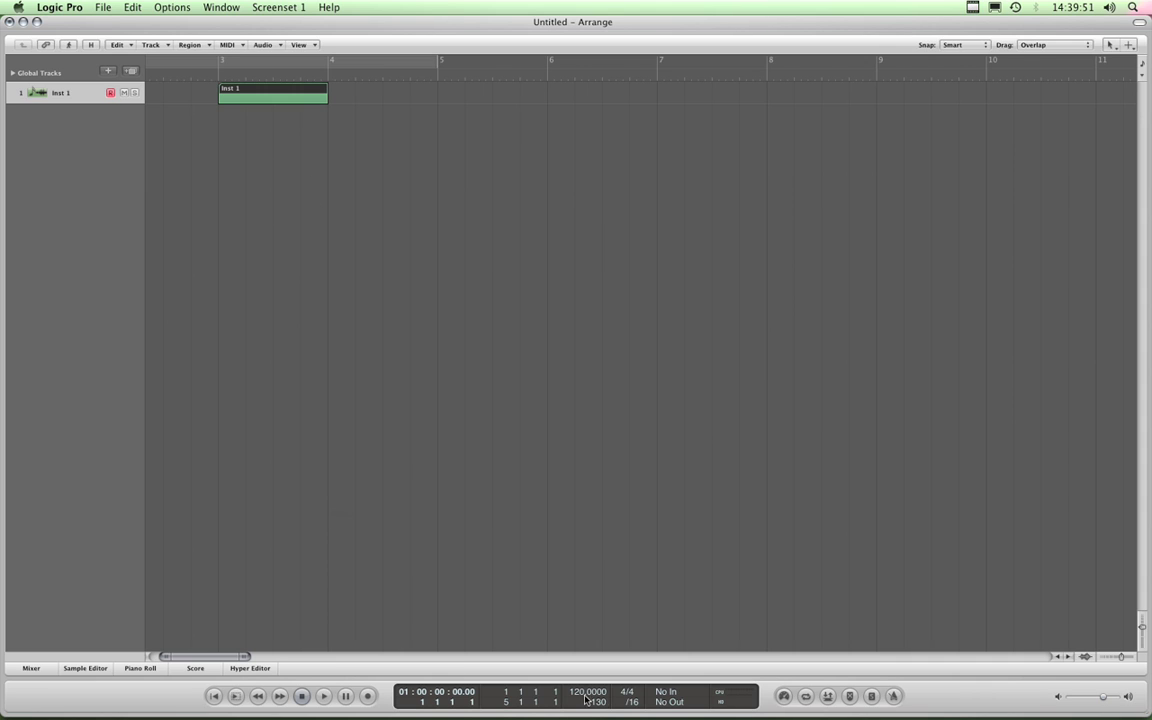
Zoom to bar 3's subdivisions, then back out so bars 3 to 5 fit, scrolled to bar 3
left_click(629, 695)
left_click(1124, 657)
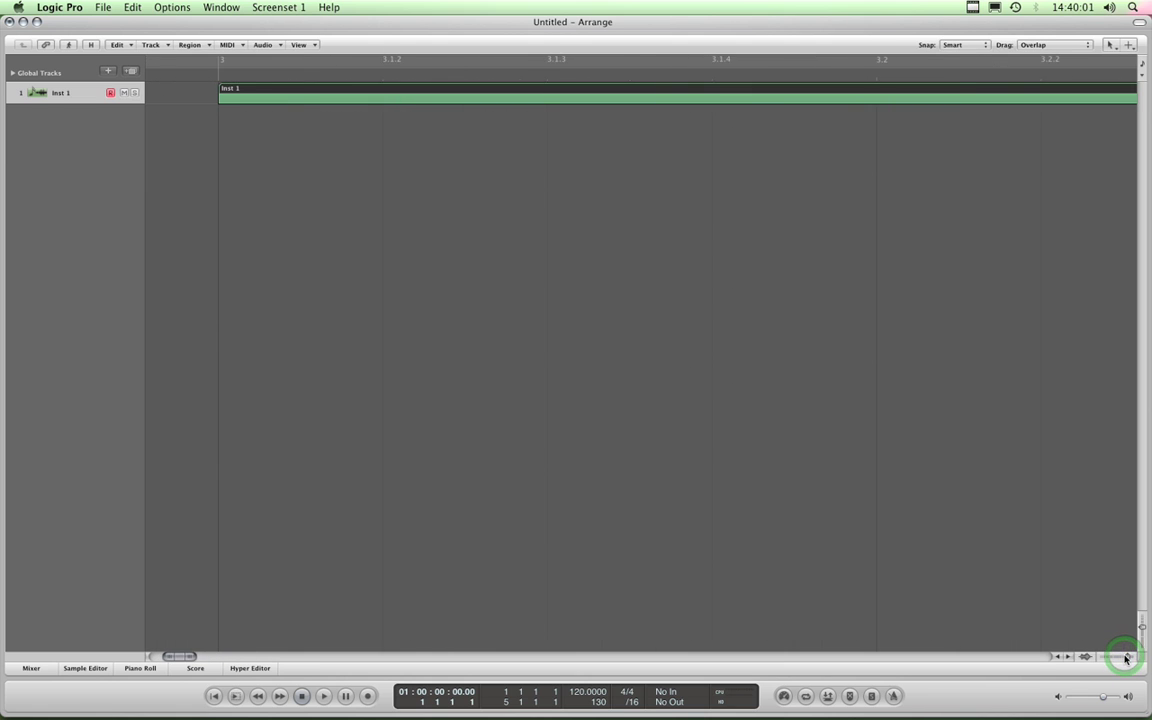
left_click_drag(1124, 657, 1126, 658)
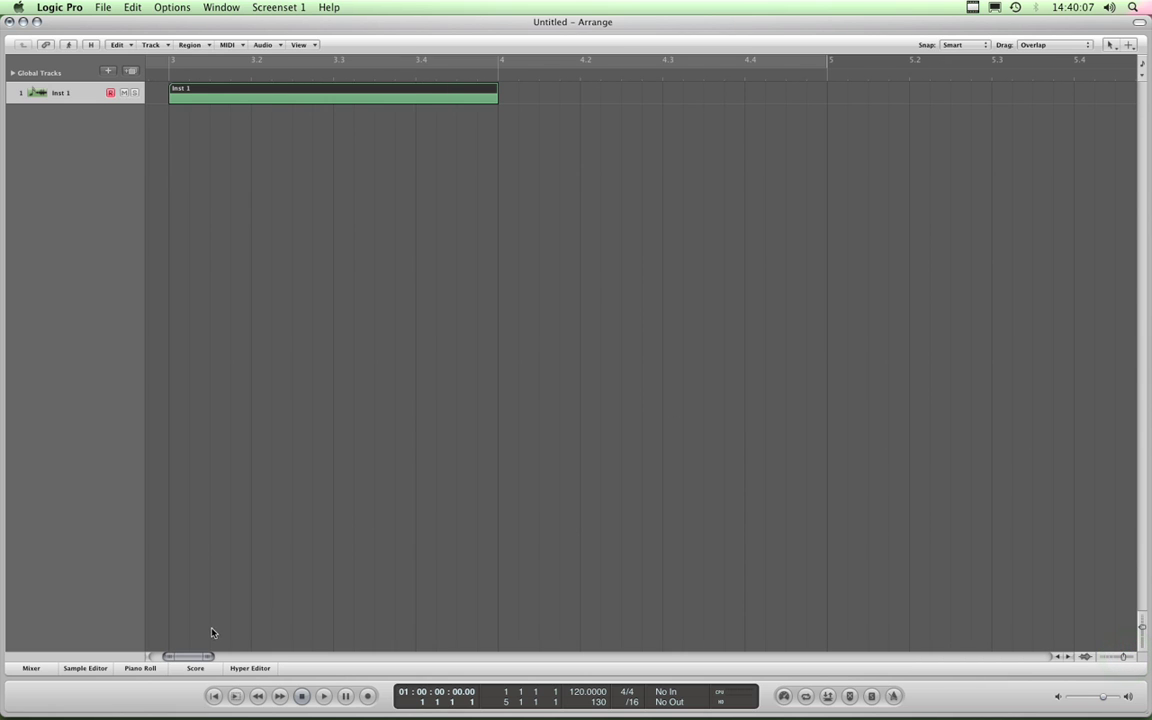
left_click_drag(200, 653, 194, 655)
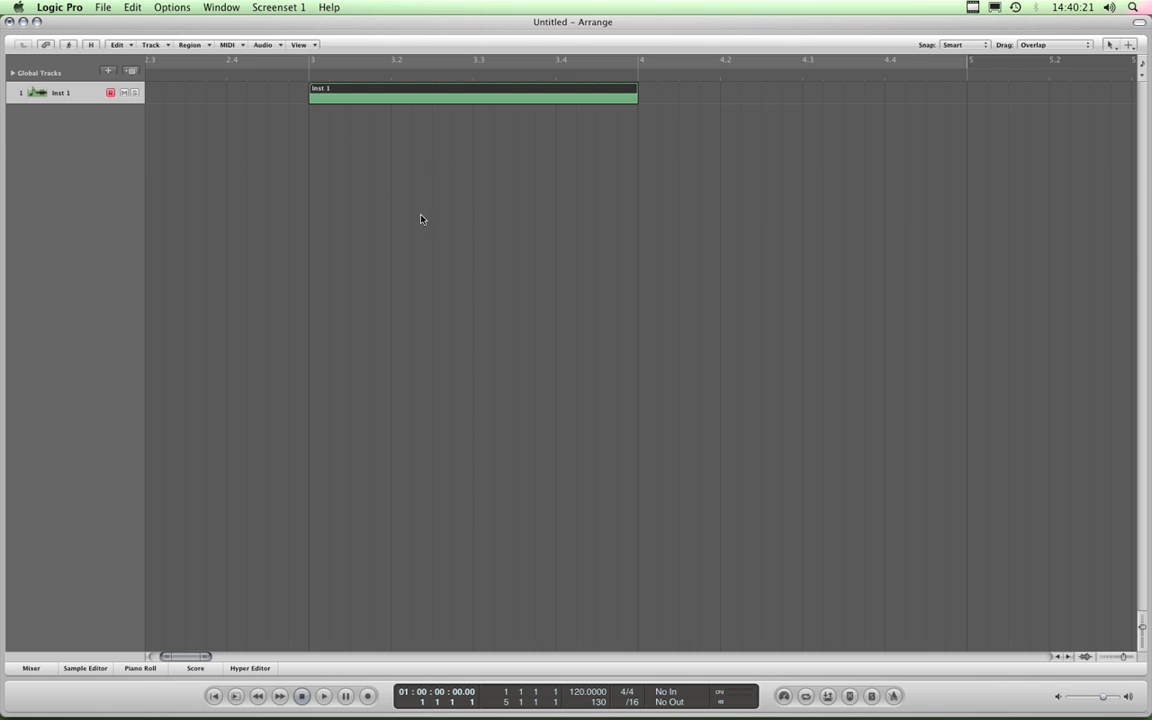
Deselect the Inst 1 region by clicking empty arrangement space
left_click(347, 167)
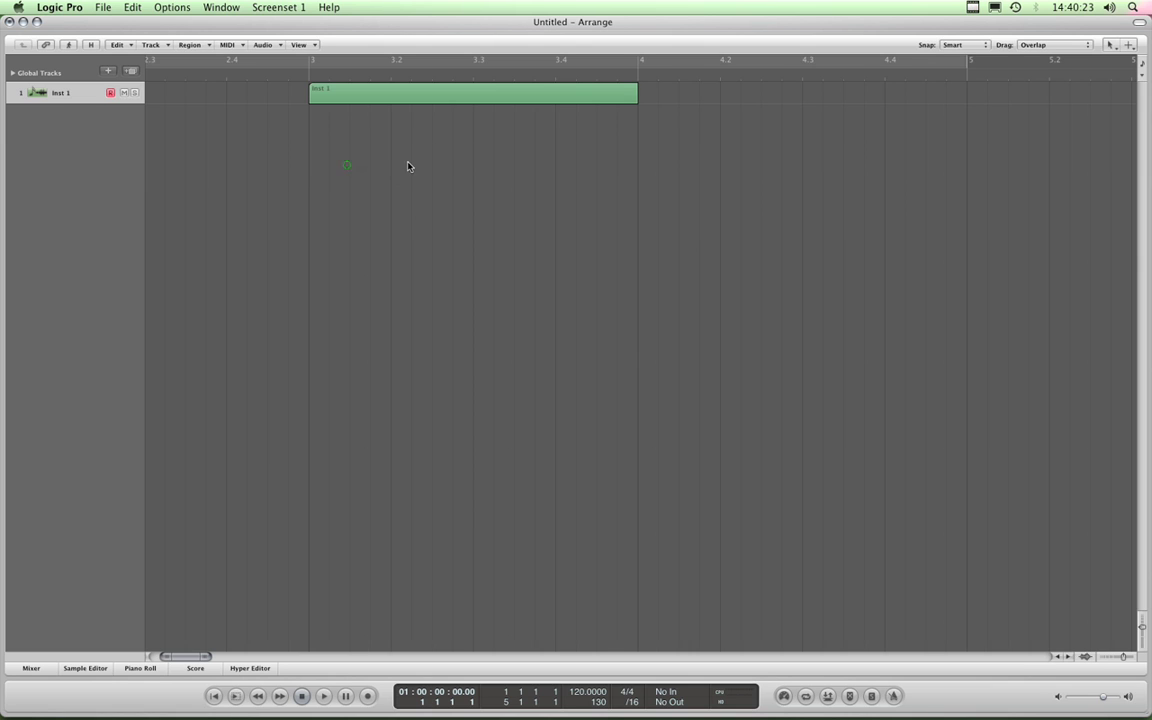
left_click(421, 167)
left_click(508, 172)
left_click(573, 183)
Reselect the Inst 1 region and bring up the Snap mode list in the toolbar
left_click(928, 44)
left_click(1002, 45)
left_click(478, 92)
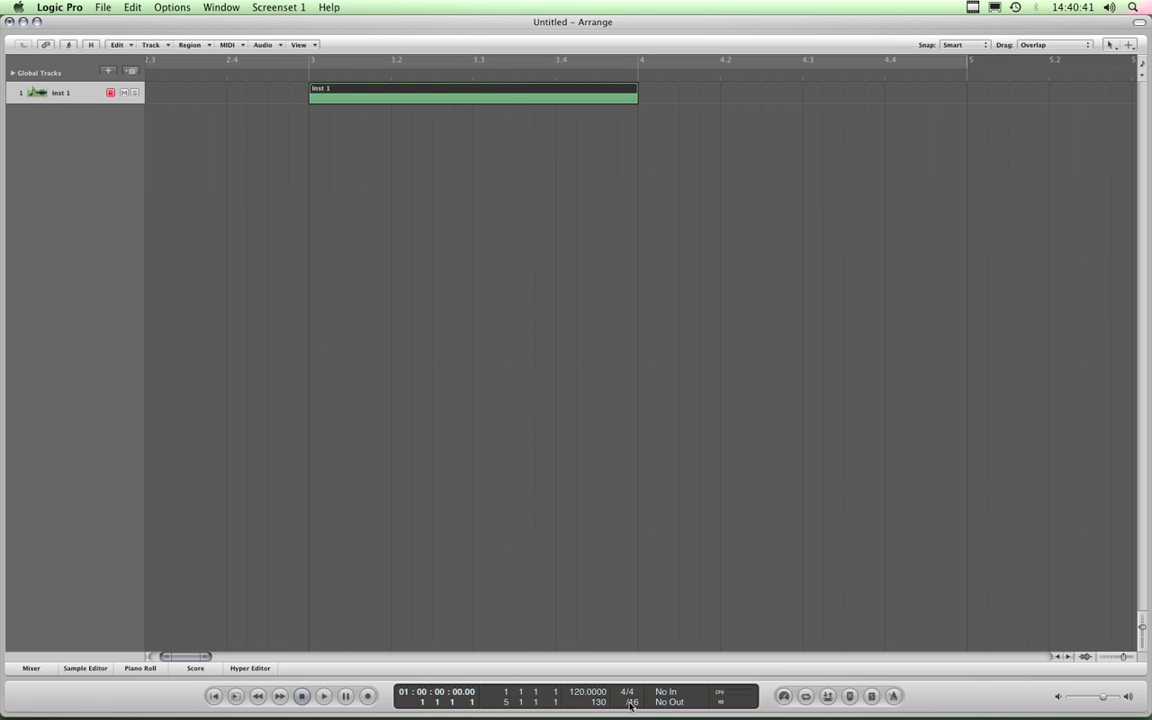
left_click(890, 50)
left_click(978, 45)
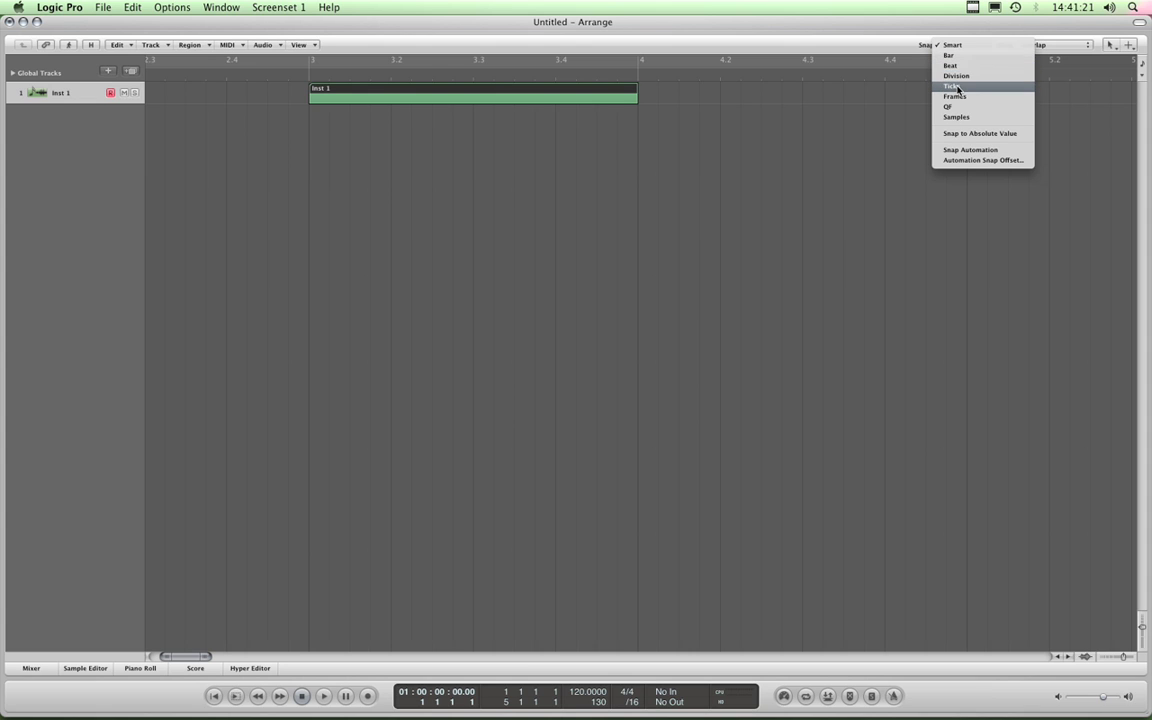
Set snapping to Bar and drag the Inst 1 region toward bar 4
left_click(953, 56)
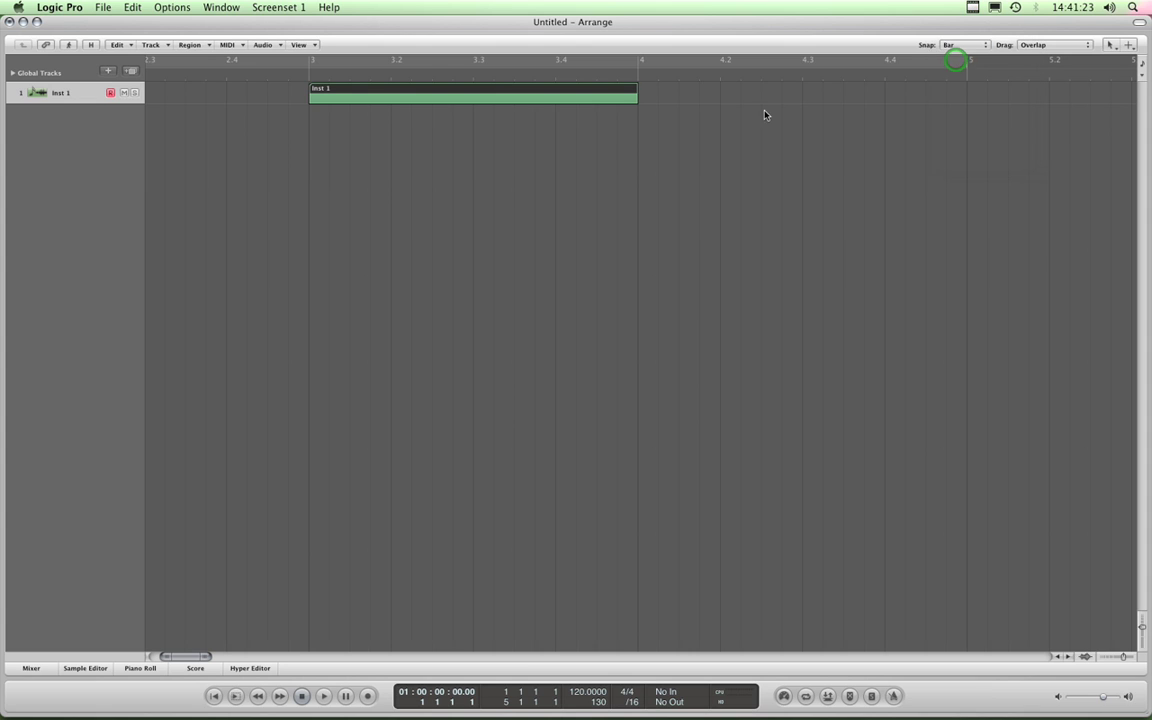
left_click(487, 92)
mouse_move(487, 92)
left_mouse_down()
mouse_move(712, 95)
mouse_move(437, 89)
mouse_move(718, 87)
mouse_move(462, 91)
mouse_move(480, 91)
left_mouse_up()
left_click_drag(462, 89, 545, 98)
Zoom out to show bars 2 to 10 and settle Inst 1 at bar 4 instead of bar 3
left_click(1100, 656)
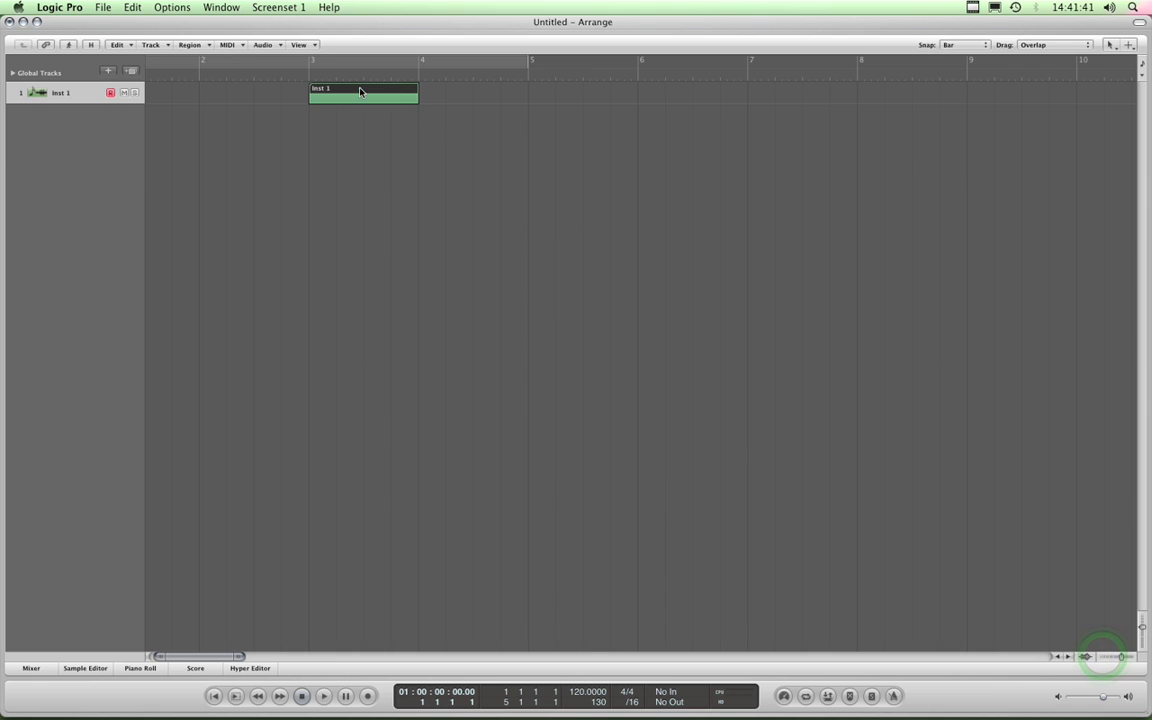
left_click_drag(360, 92, 482, 100)
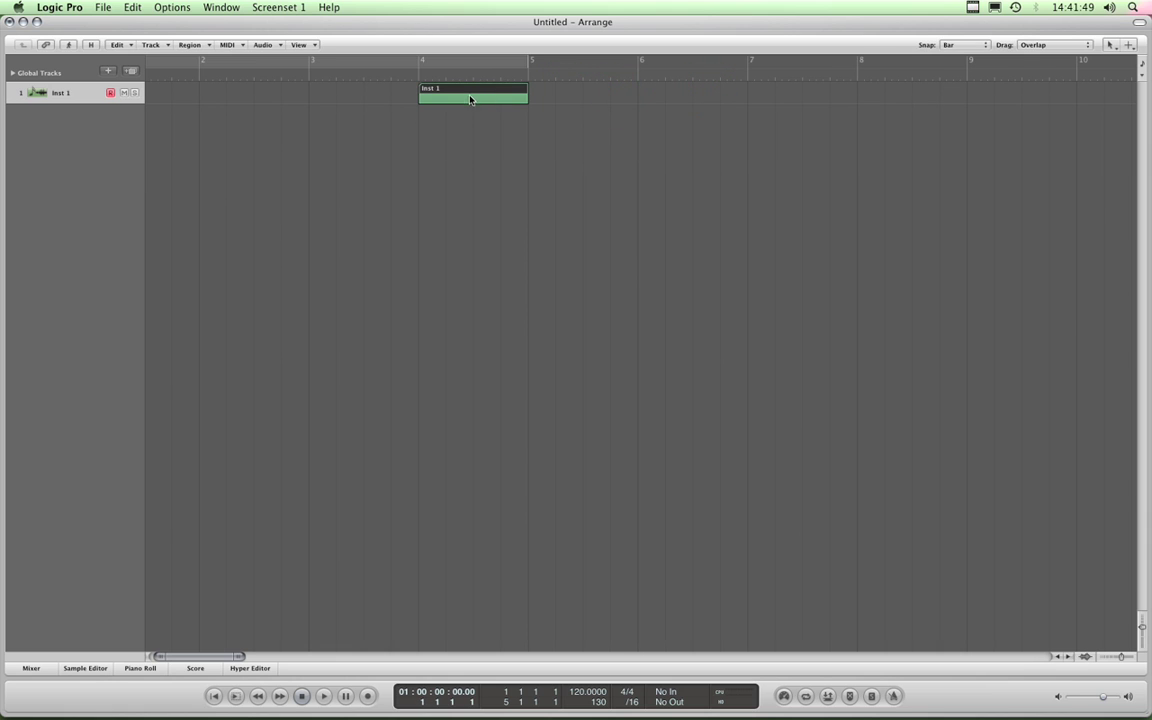
left_click_drag(482, 92, 447, 95)
Switch snapping to Division and shift Inst 1 one division past bar 4
left_click(976, 45)
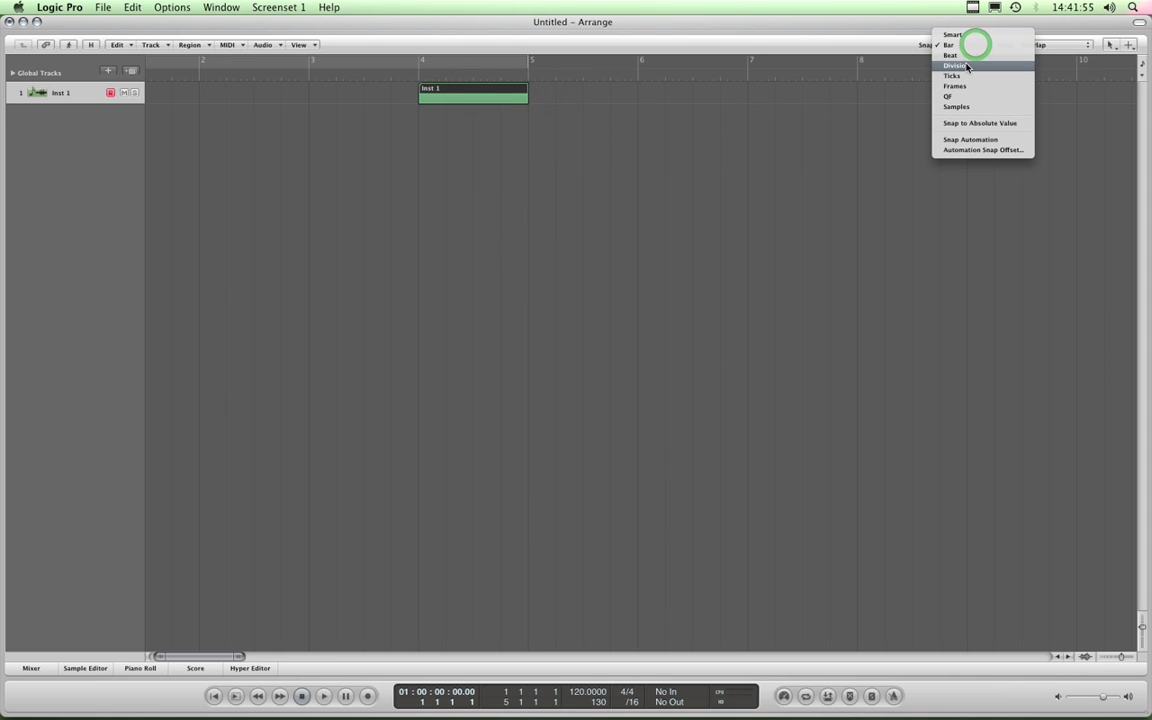
left_click(967, 66)
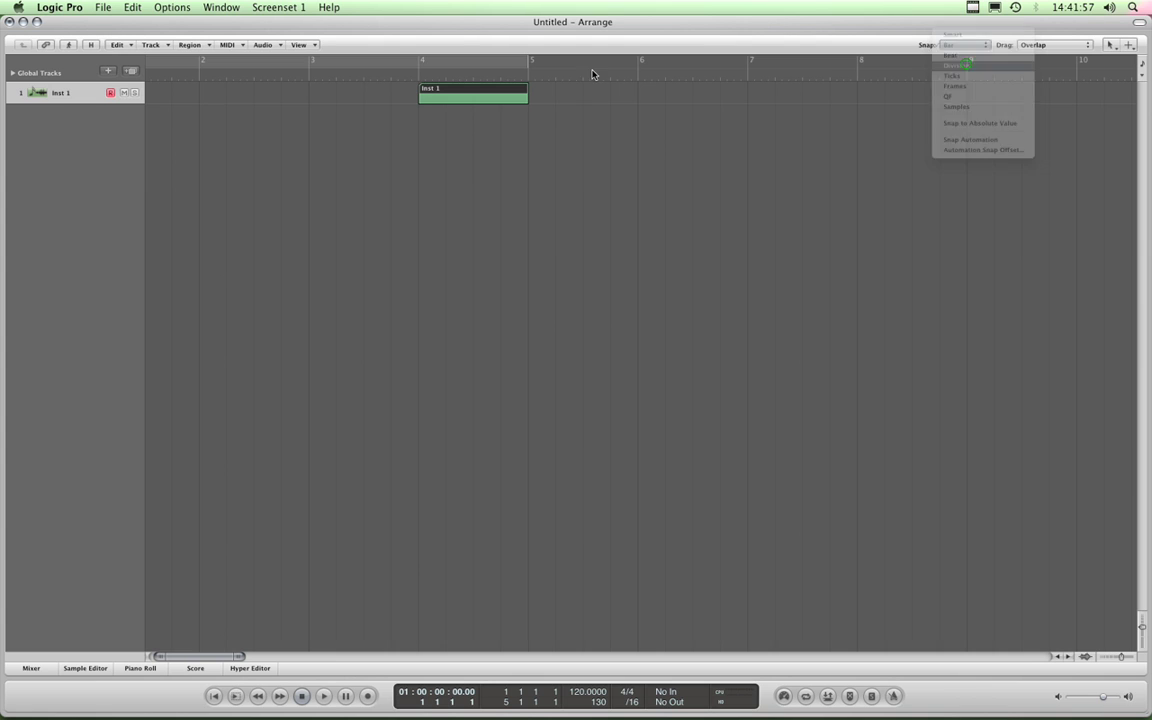
left_click_drag(481, 89, 492, 89)
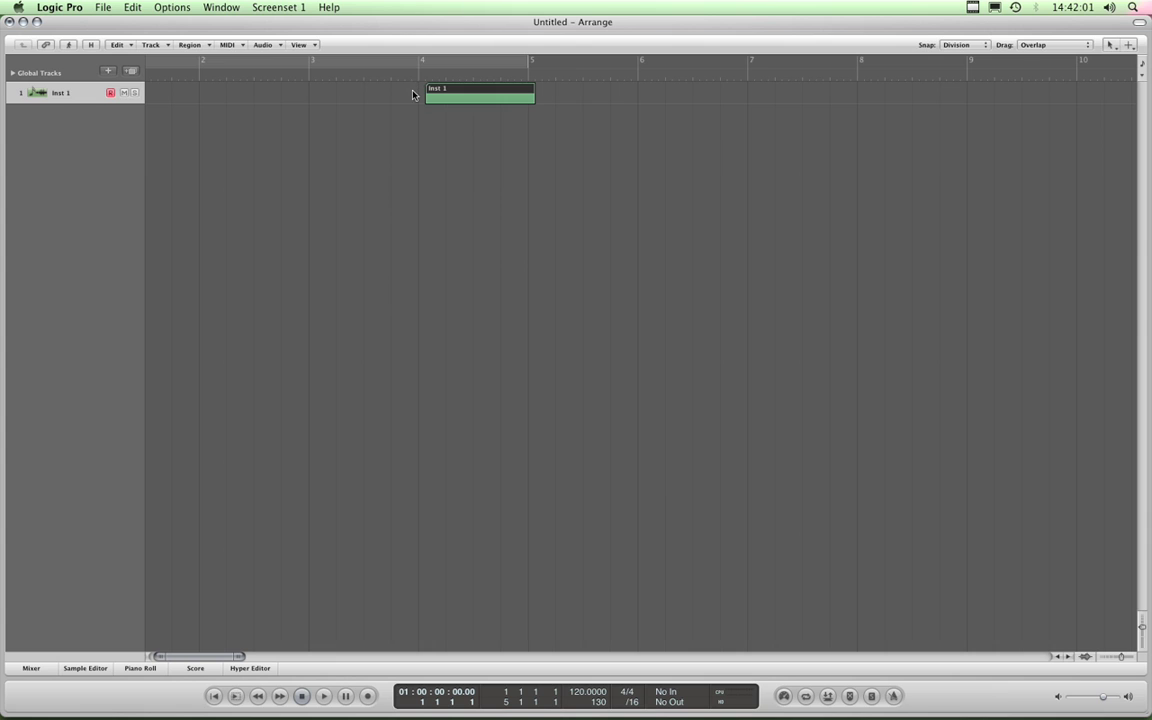
Return snapping to Bar and drag Inst 1 to bar 5, further right, bar 6, then back toward bar 4
left_click(983, 46)
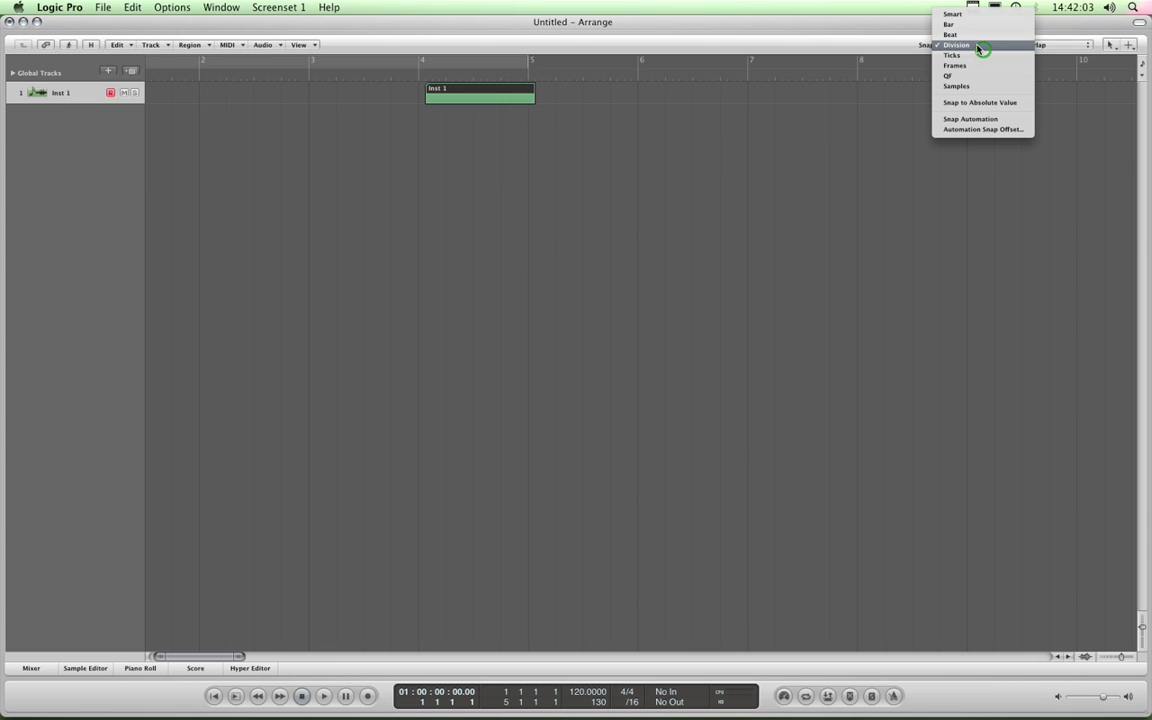
left_click(959, 27)
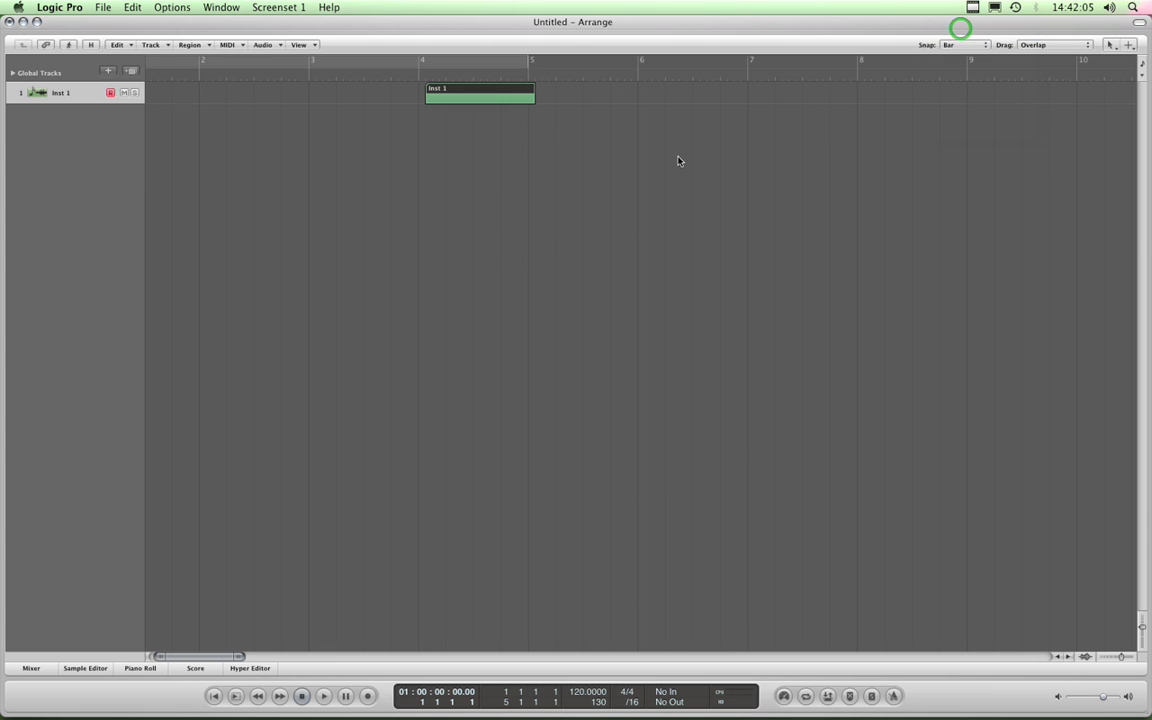
left_click_drag(455, 91, 548, 97)
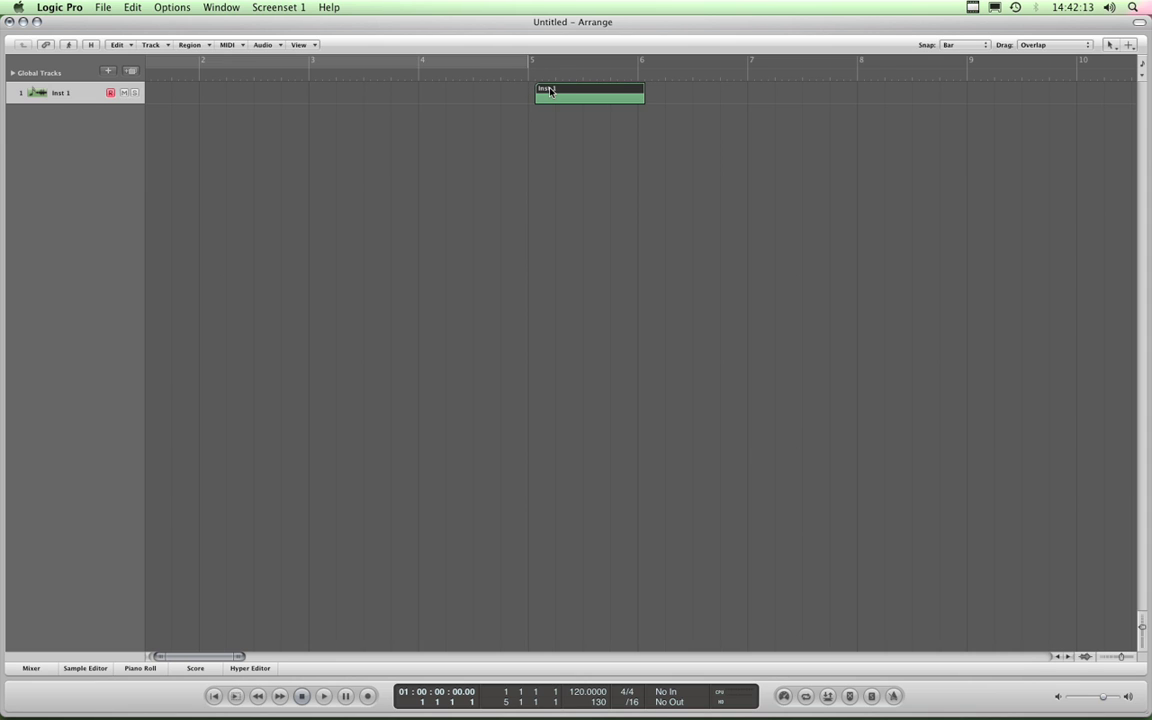
left_click_drag(549, 91, 760, 93)
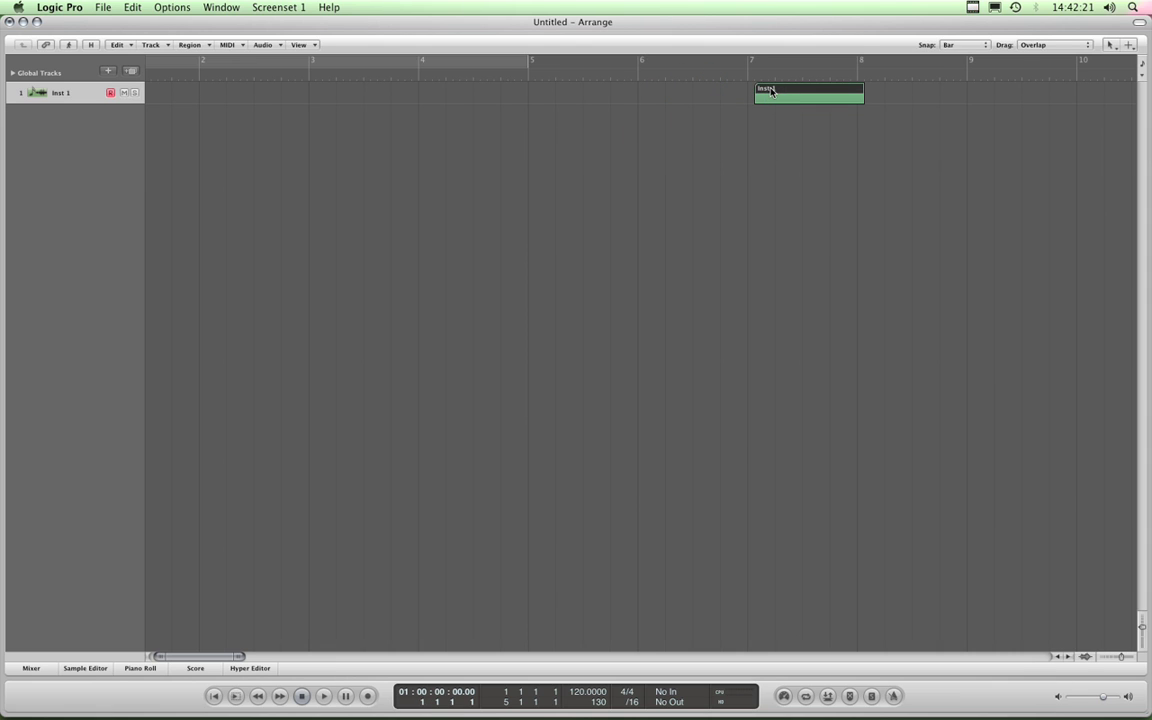
left_click_drag(770, 91, 630, 84)
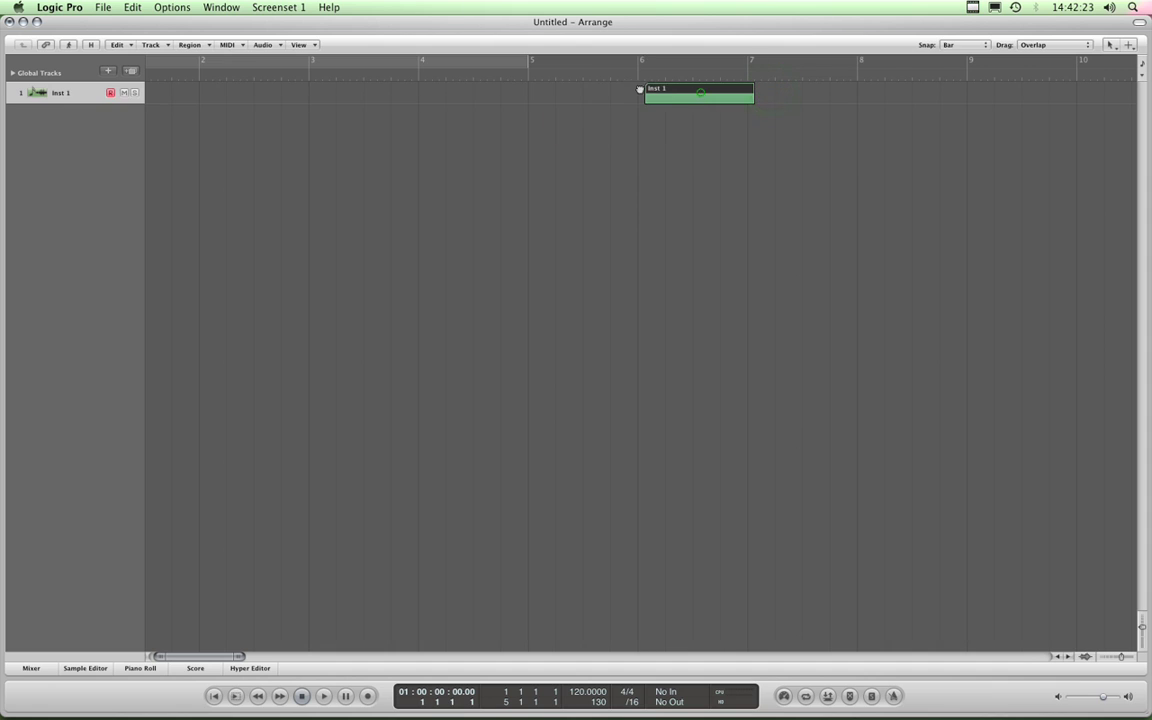
left_click_drag(700, 93, 467, 90)
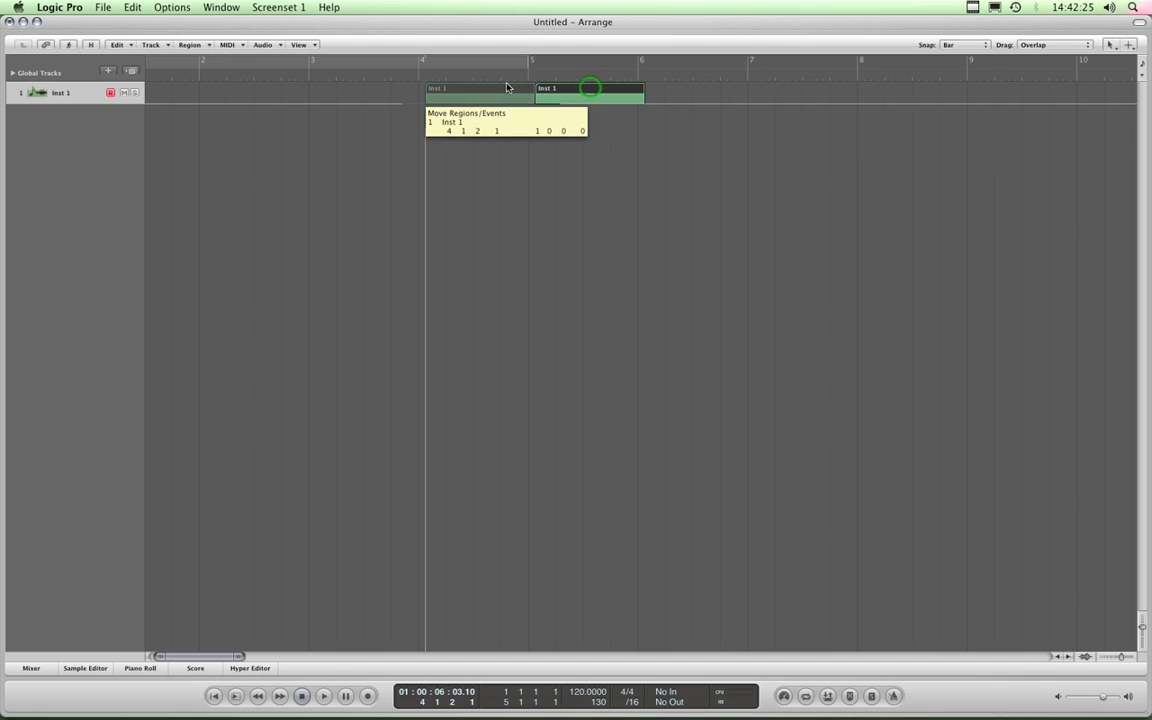
Turn on Snap to Absolute Value and drag the Inst 1 region onto exactly bar 4
left_click(985, 46)
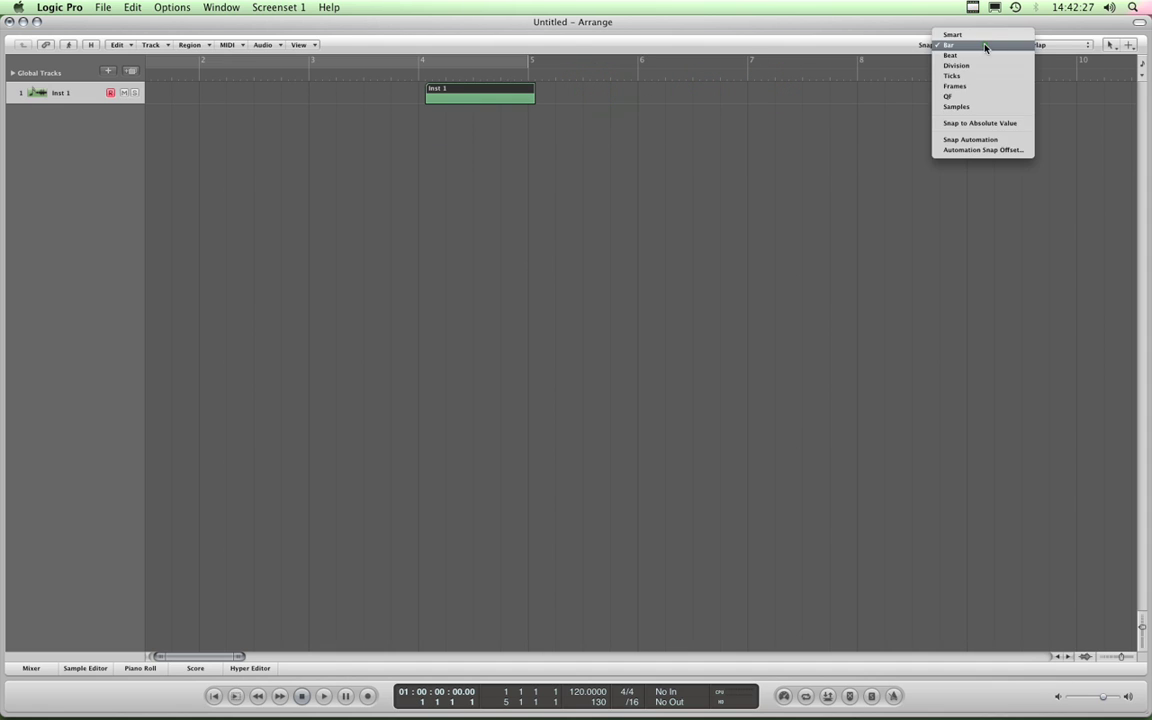
left_click(973, 124)
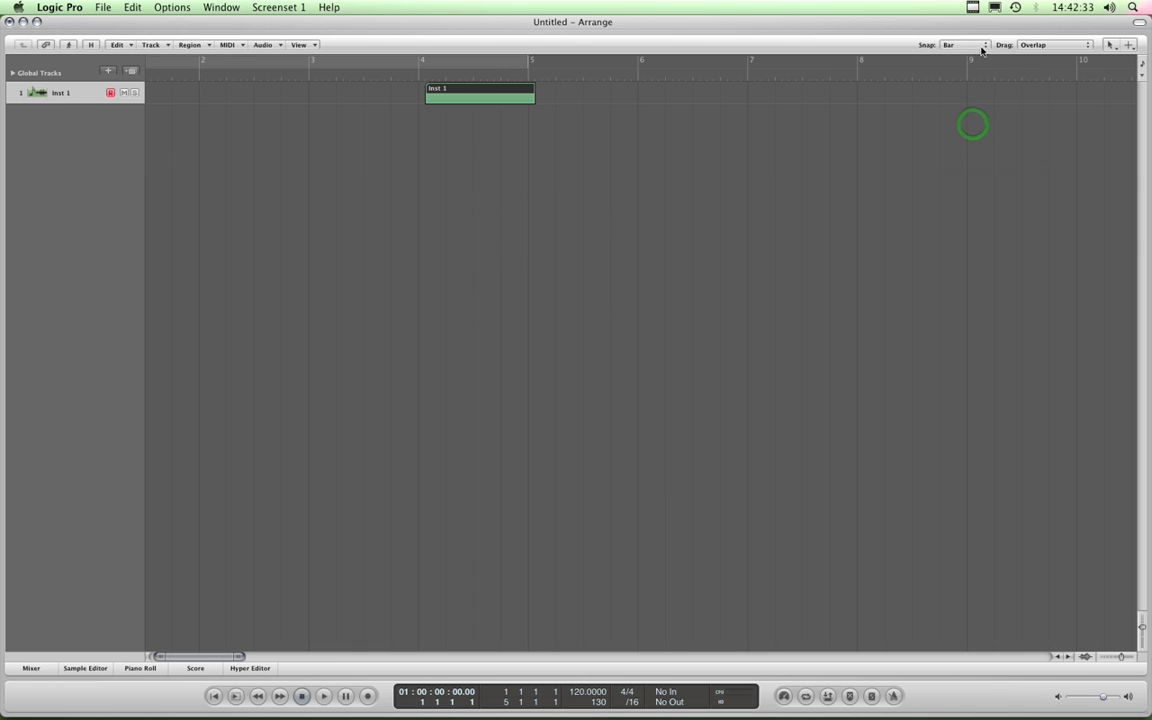
left_click(987, 45)
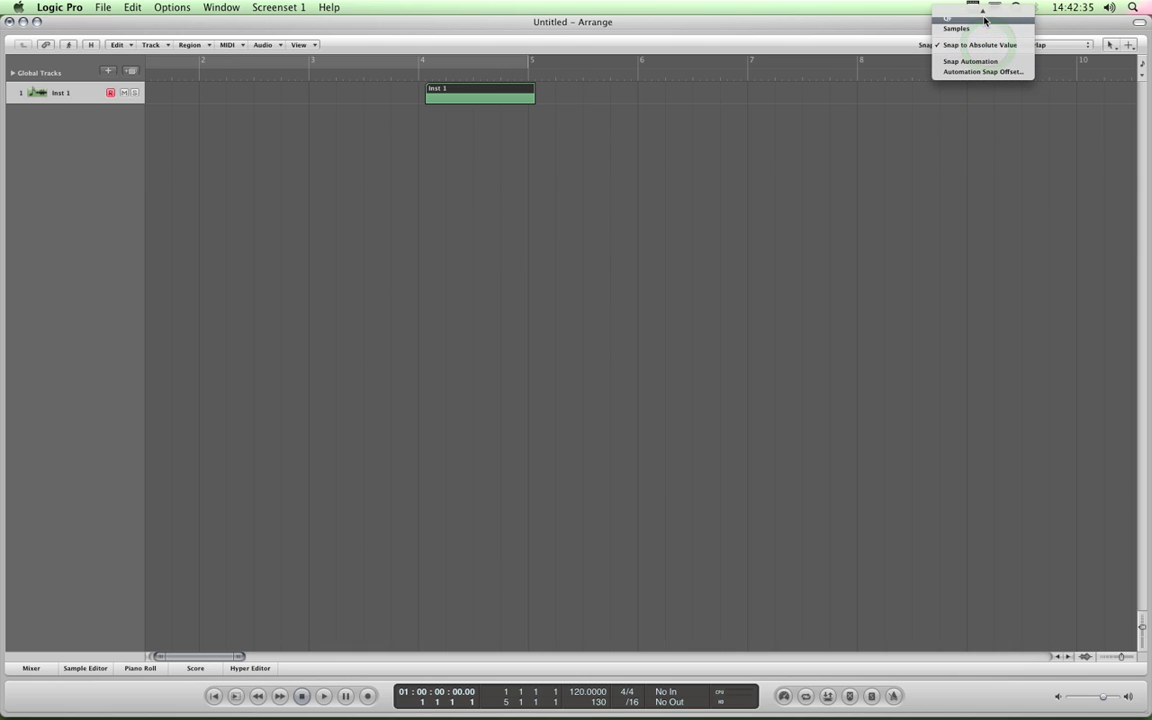
mouse_move(982, 10)
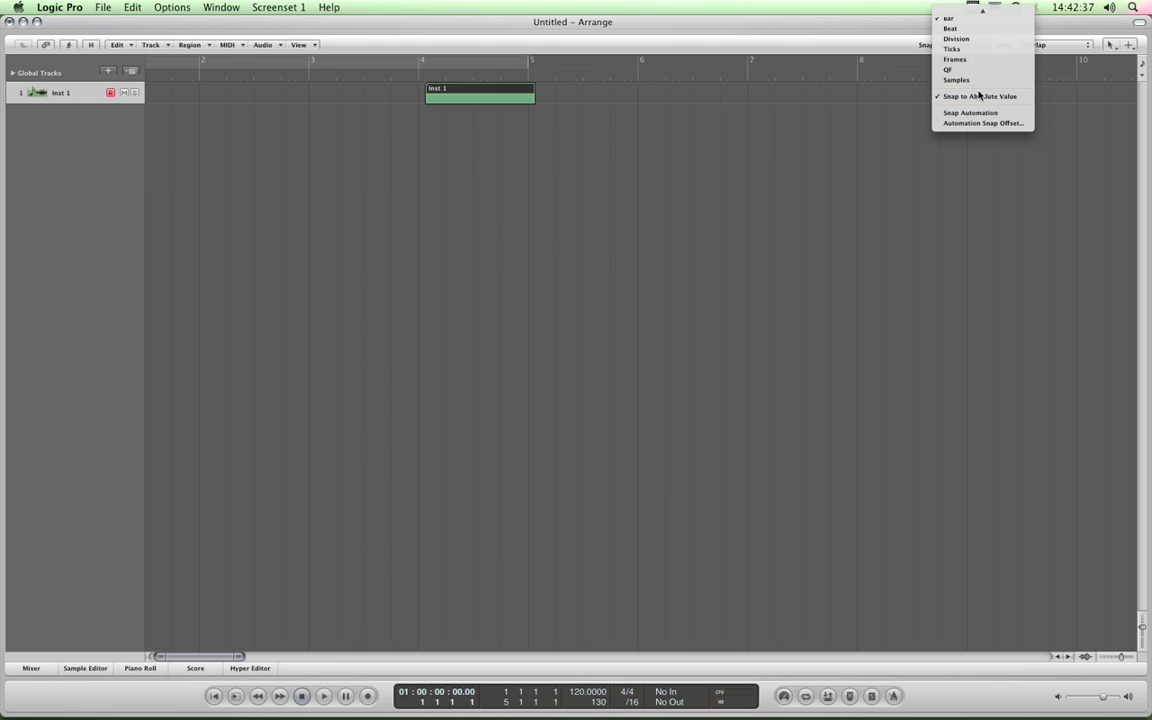
left_click(487, 95)
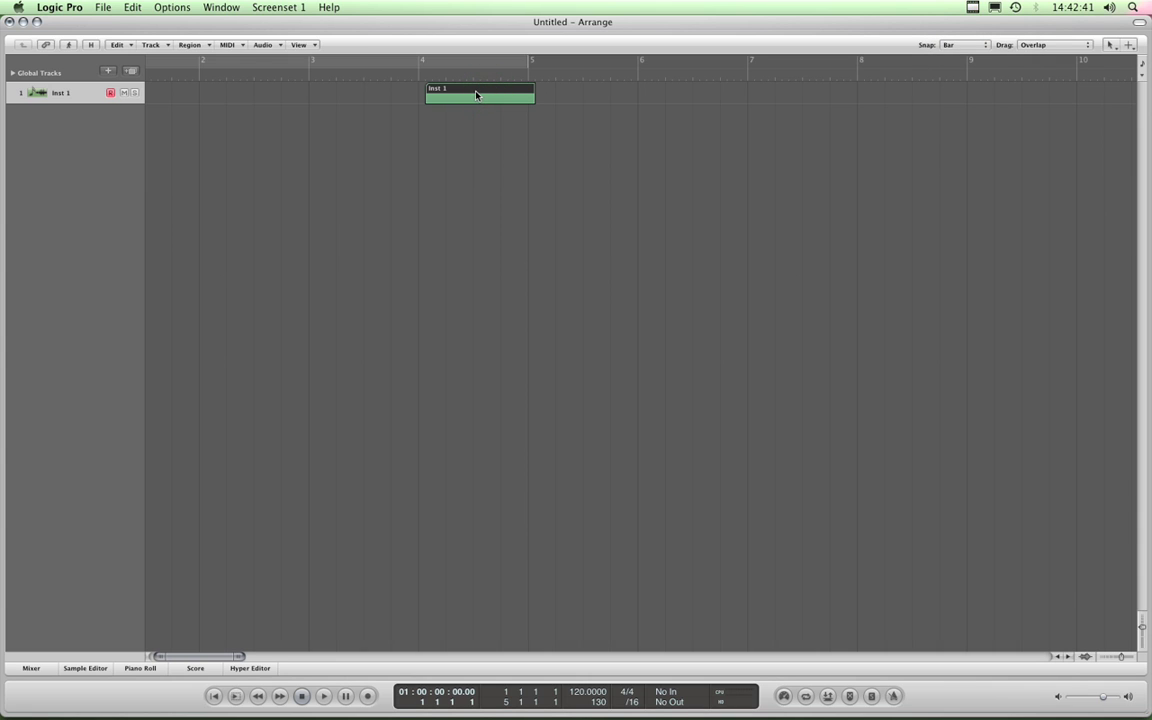
left_click_drag(470, 93, 463, 92)
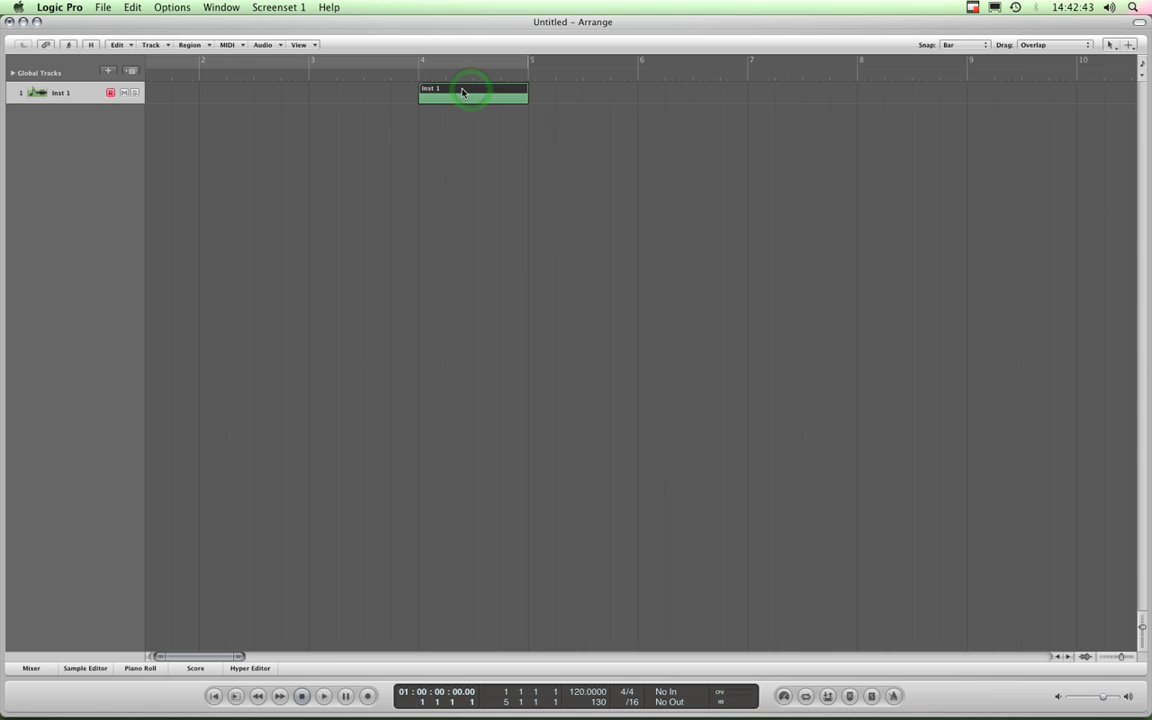
Turn Snap to Absolute Value back off in the Snap menu
left_click(980, 48)
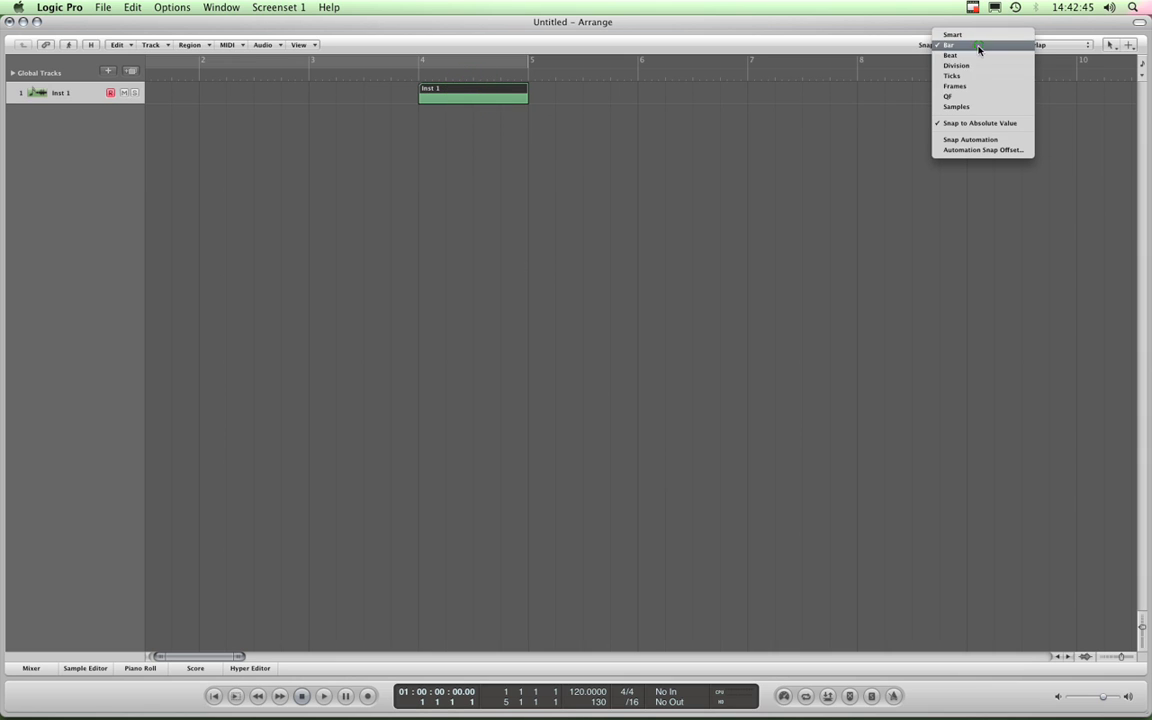
left_click(971, 127)
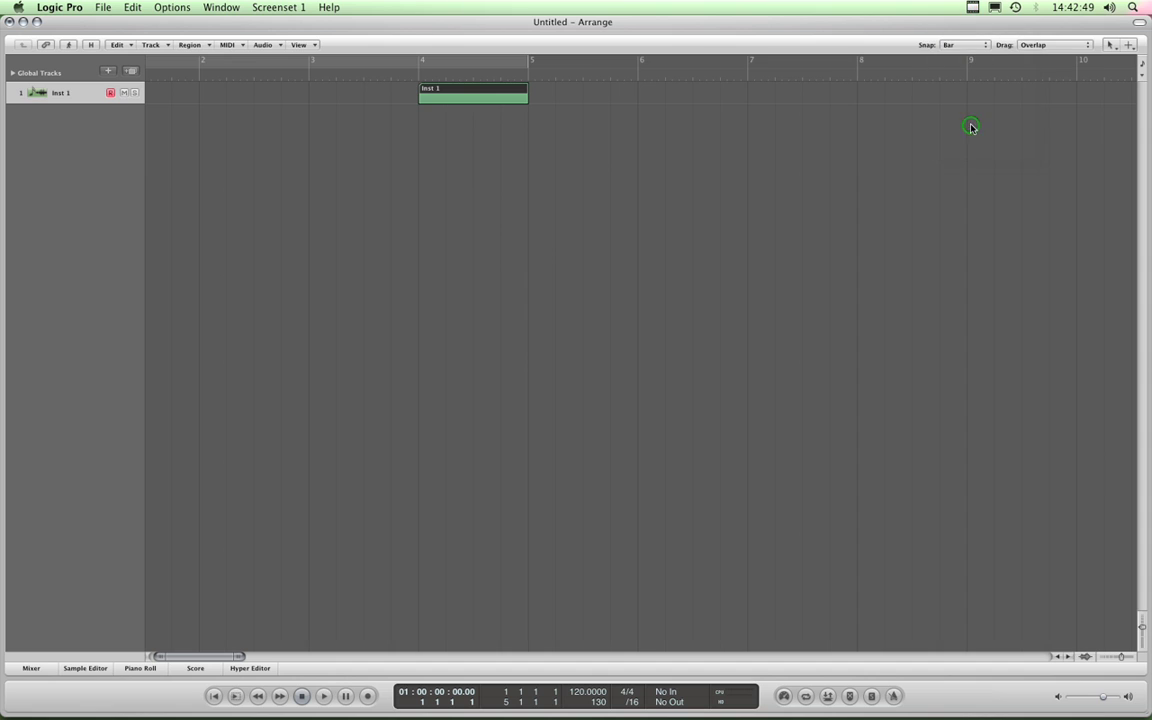
left_click(980, 48)
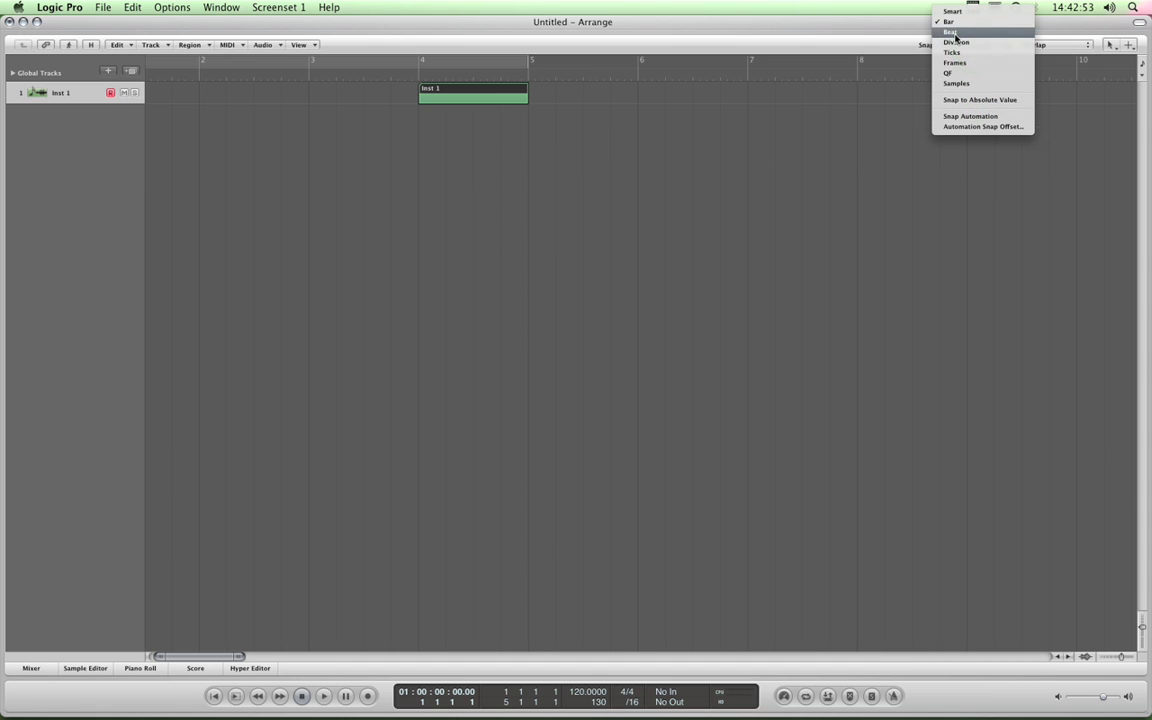
Dismiss the snap list, drag Inst 1 toward bar 5, then switch snapping to Beat
left_click(795, 38)
mouse_move(495, 92)
left_mouse_down()
mouse_move(571, 97)
mouse_move(406, 90)
mouse_move(812, 98)
mouse_move(478, 95)
left_mouse_up()
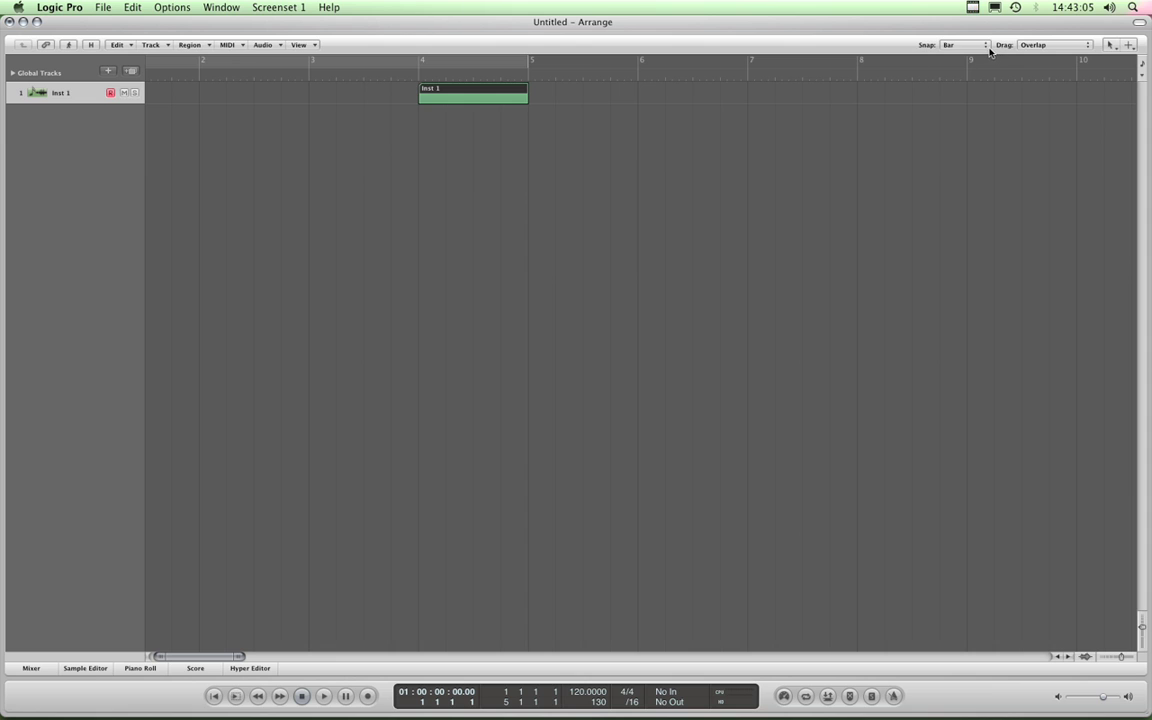
left_click(987, 46)
left_click(944, 59)
Move Inst 1 and drag its start edge leftward in beat steps
left_click_drag(471, 91, 521, 113)
mouse_move(421, 99)
left_mouse_down()
mouse_move(307, 98)
mouse_move(474, 99)
mouse_move(419, 99)
left_mouse_up()
mouse_move(420, 101)
left_mouse_down()
mouse_move(369, 99)
mouse_move(467, 99)
mouse_move(376, 101)
mouse_move(419, 99)
left_mouse_up()
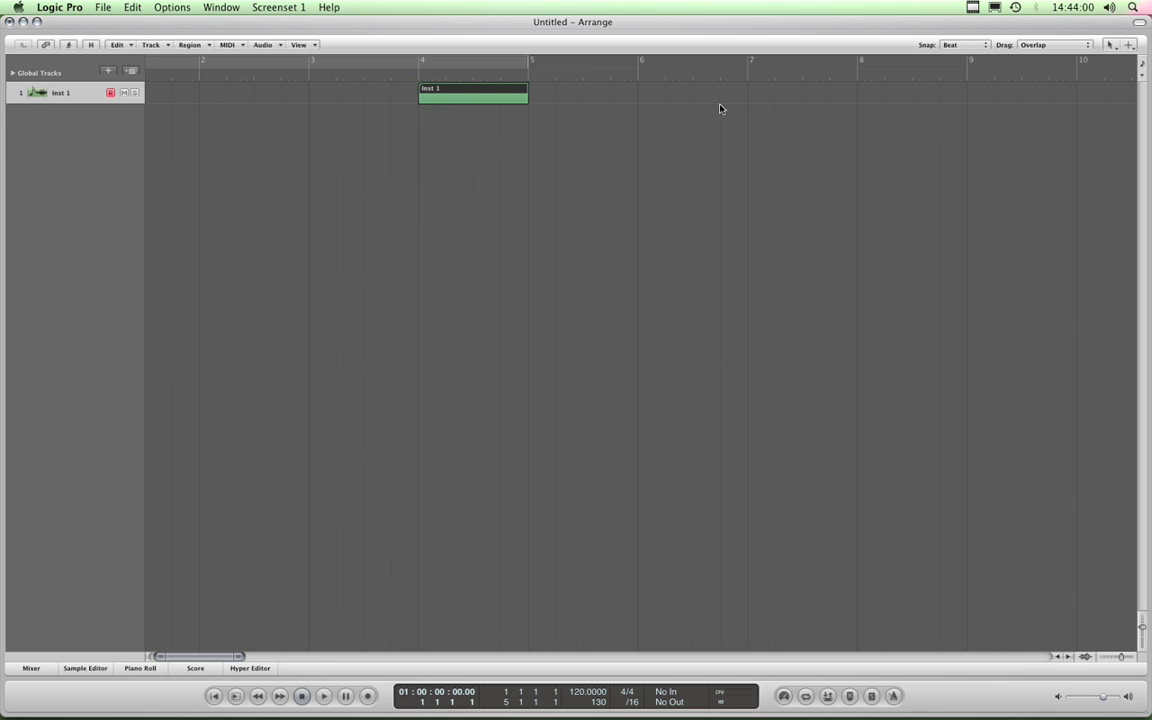
Set snapping to Division at /16 and zoom in until bar 4's beats show
left_click(982, 52)
left_click(979, 54)
left_click(638, 706)
left_click_drag(1124, 658, 1127, 659)
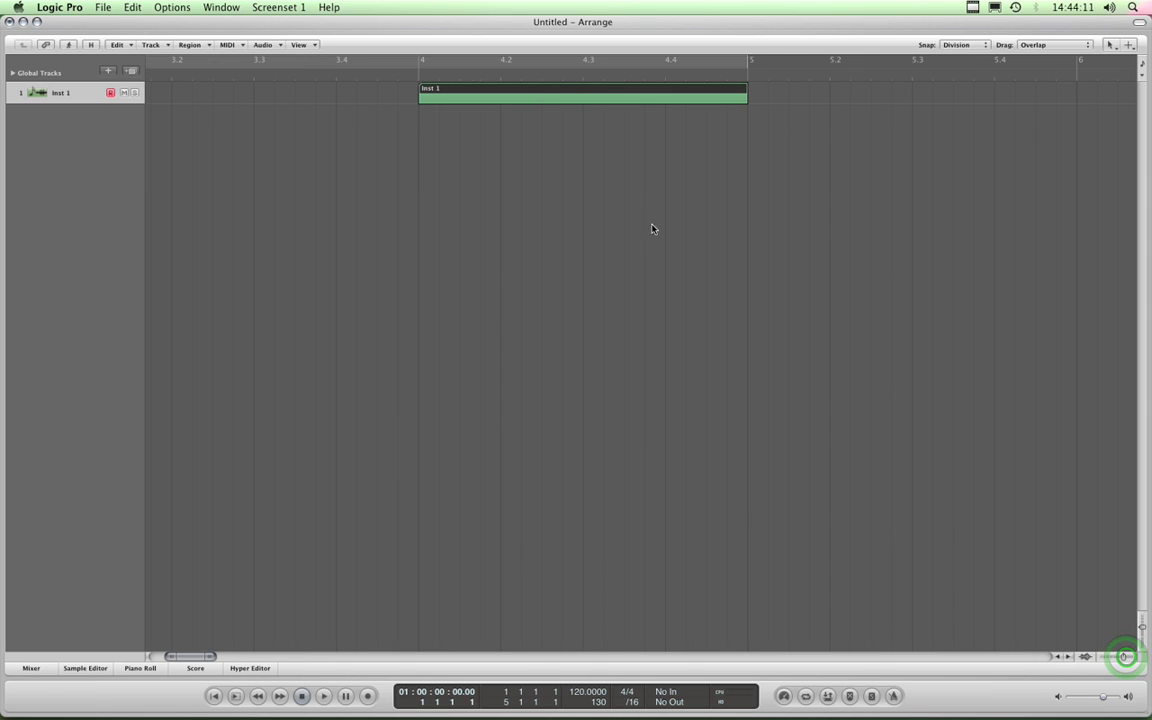
Move Inst 1, lengthen its end past bar 5 and adjust its start in division steps
mouse_move(542, 95)
left_mouse_down()
mouse_move(504, 95)
mouse_move(590, 96)
mouse_move(529, 97)
mouse_move(551, 97)
left_mouse_up()
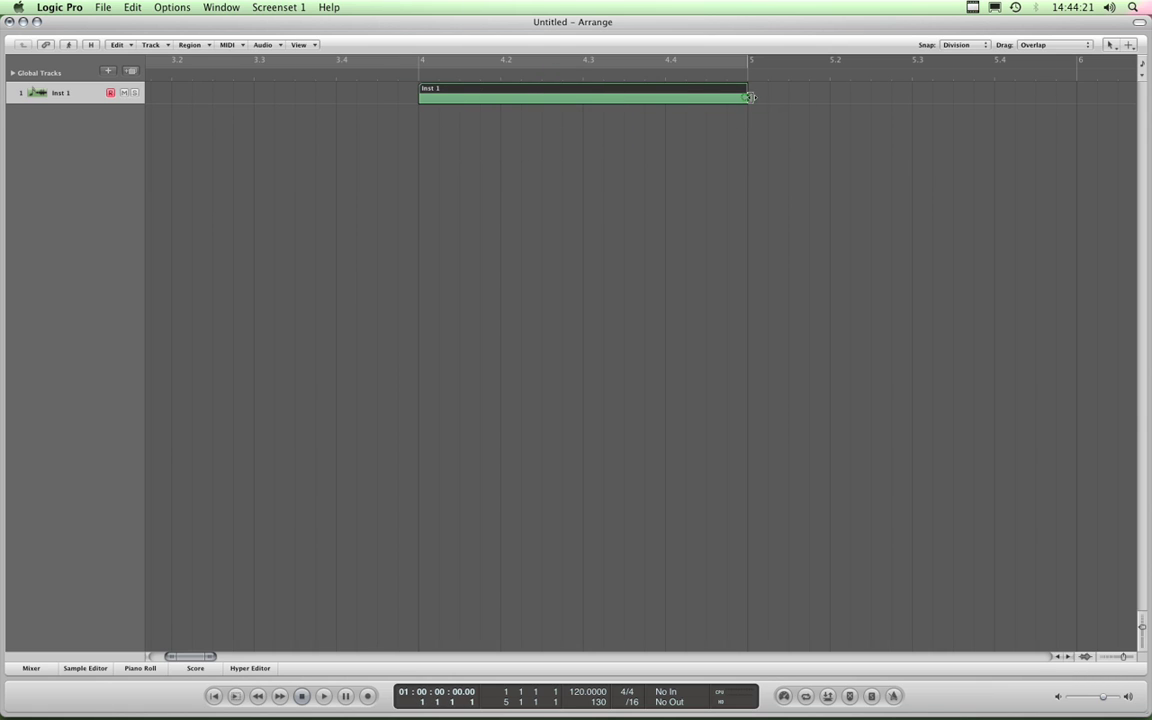
left_click_drag(751, 97, 736, 121)
mouse_move(422, 102)
left_mouse_down()
mouse_move(335, 102)
mouse_move(421, 103)
left_mouse_up()
left_click(967, 46)
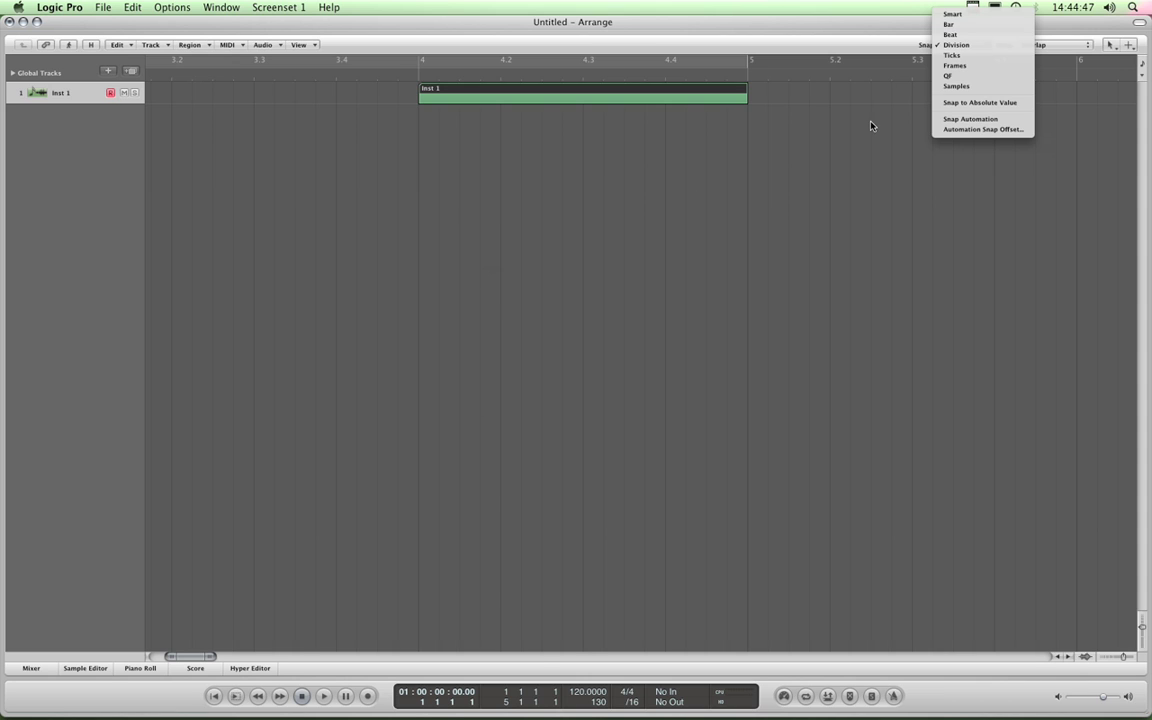
Change the division value from /16 to /32 and nudge Inst 1 back onto bar 4
left_click(634, 707)
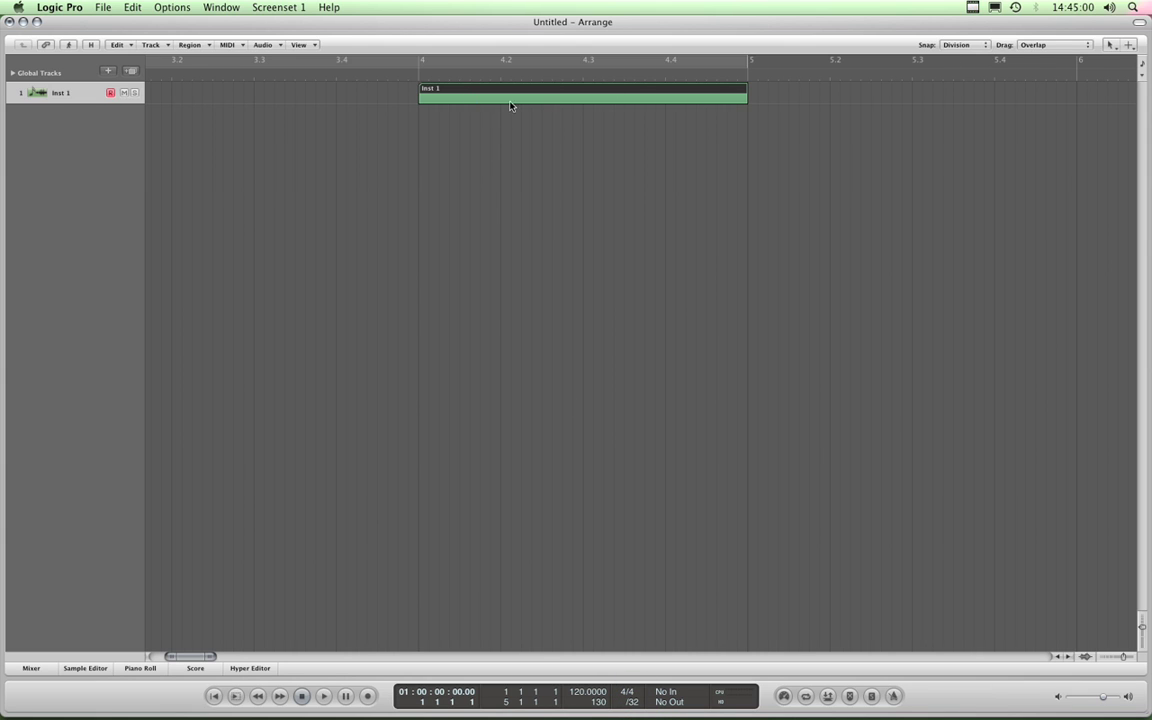
mouse_move(498, 95)
left_mouse_down()
mouse_move(530, 93)
mouse_move(503, 93)
left_mouse_up()
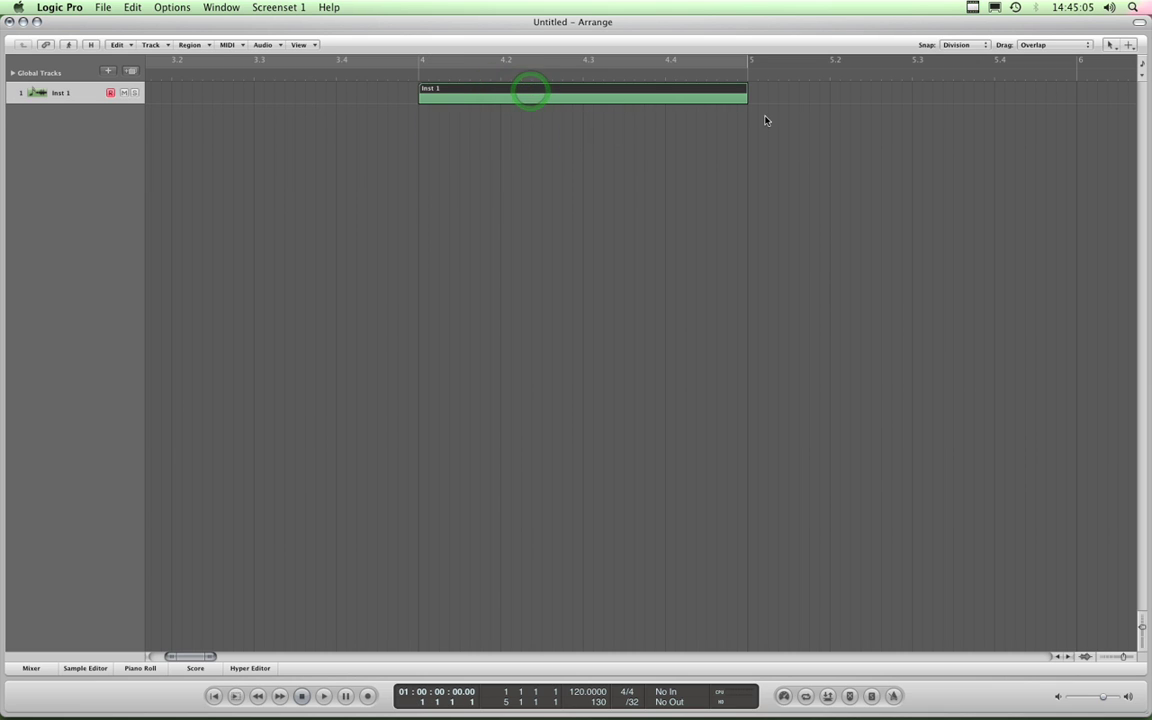
left_click(986, 46)
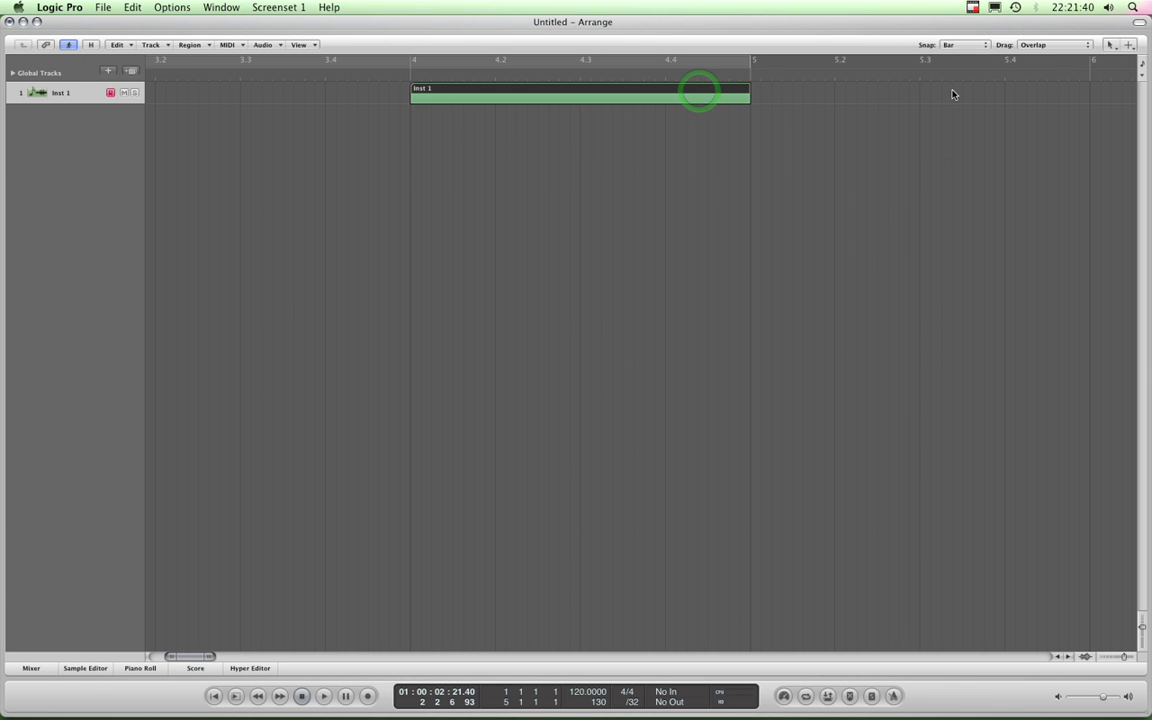
Show the Snap pop-up's mode list, with Bar currently ticked
left_click(982, 48)
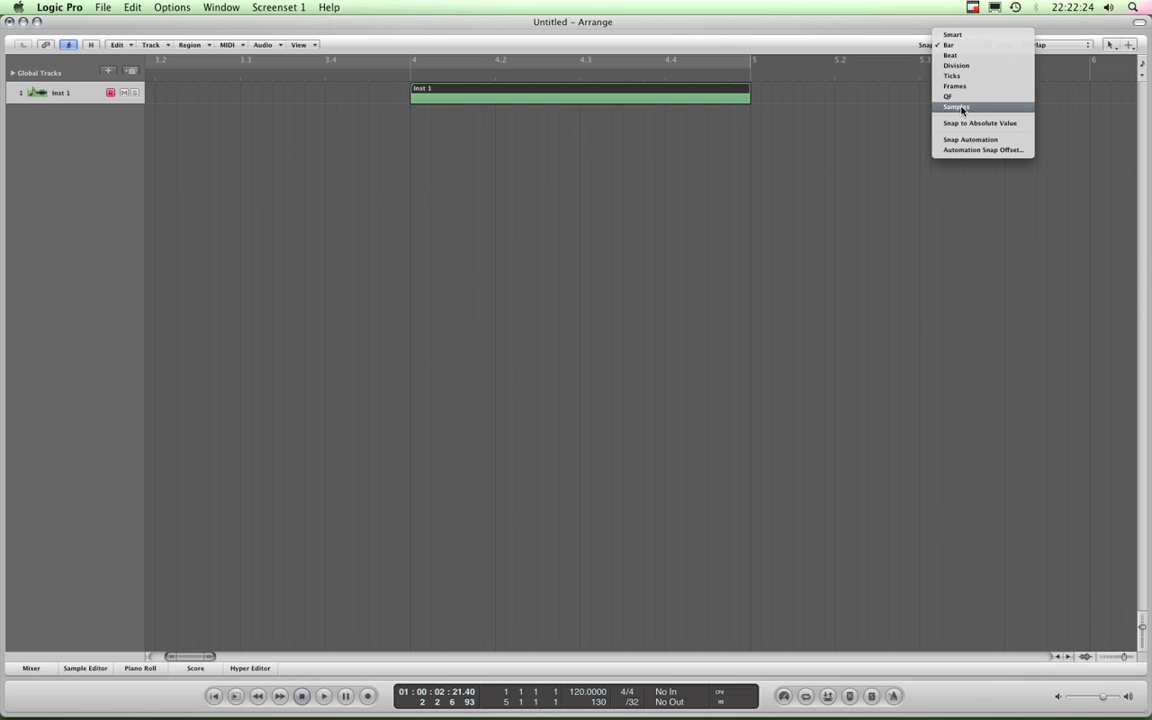
Switch snapping to Smart and move the Inst 1 region to 4.2, then 4.3
left_click(955, 37)
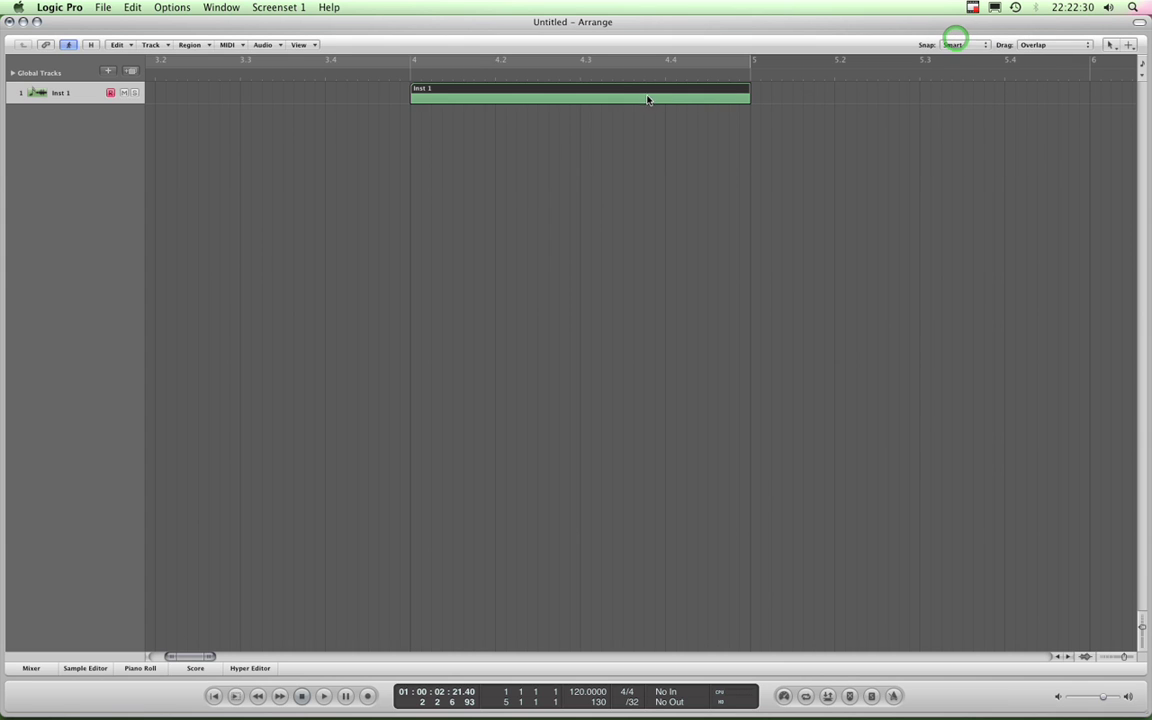
left_click_drag(607, 91, 689, 99)
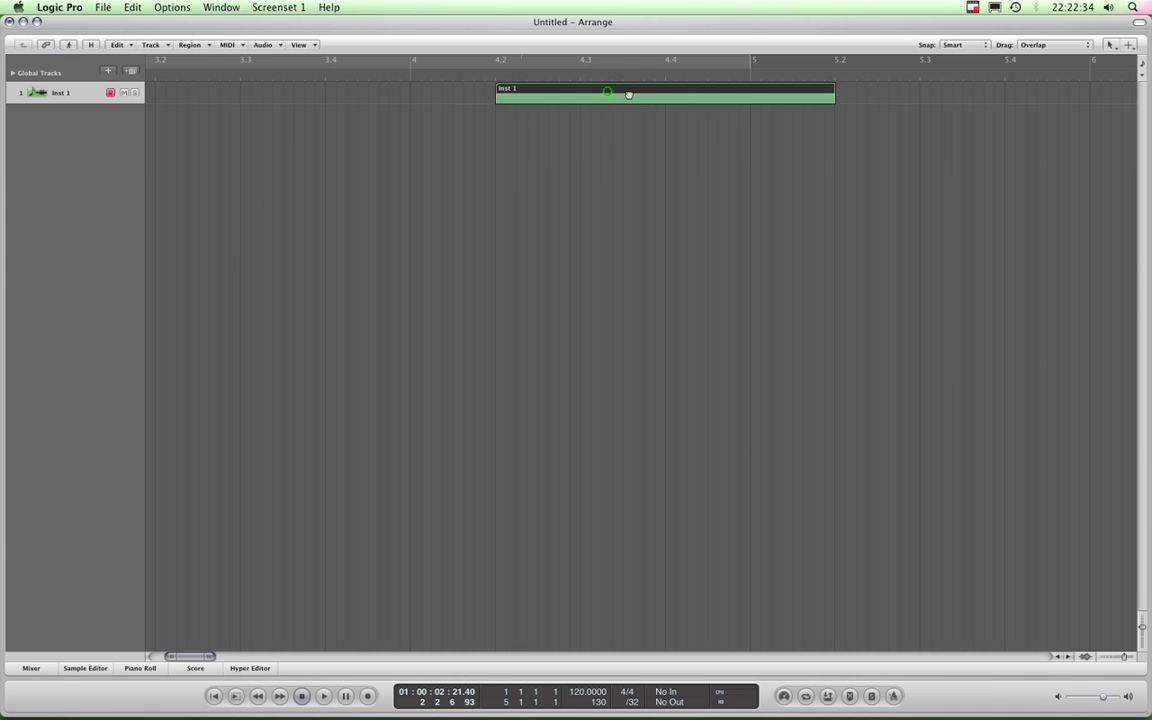
left_click_drag(607, 91, 514, 85)
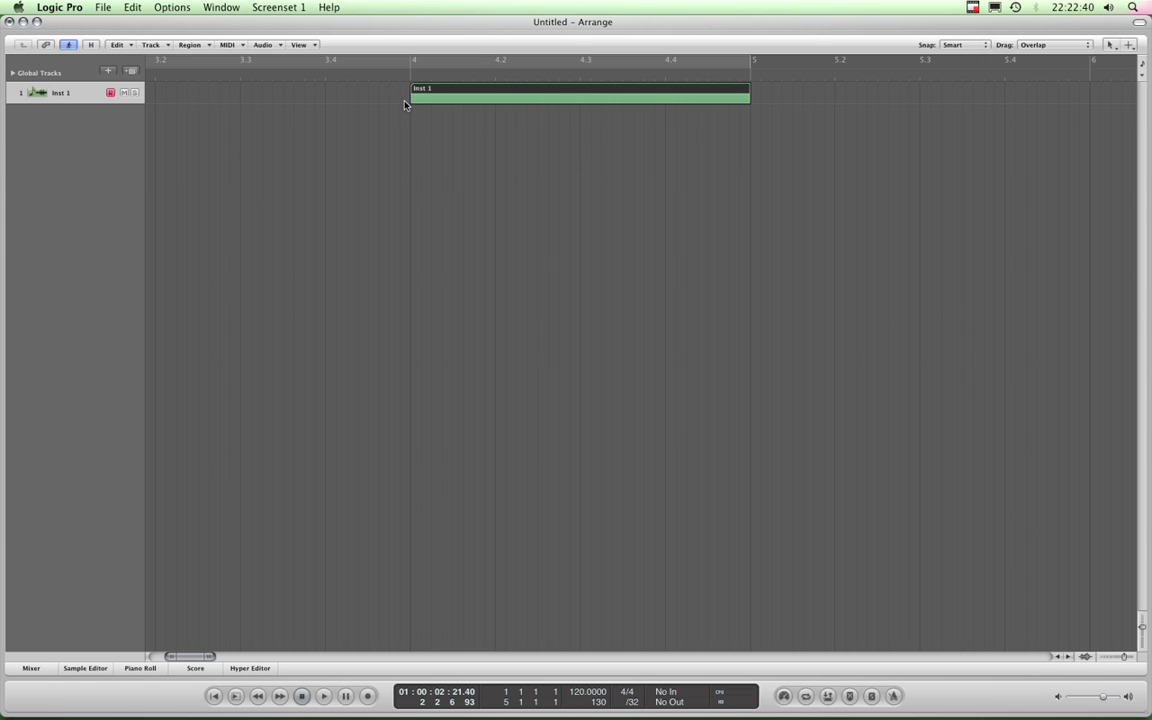
Trim the region's start and nudge it so Inst 1 spans bar 4 to bar 5 again
mouse_move(412, 99)
left_mouse_down()
mouse_move(496, 100)
mouse_move(401, 103)
mouse_move(411, 103)
left_mouse_up()
left_click_drag(560, 93, 584, 92)
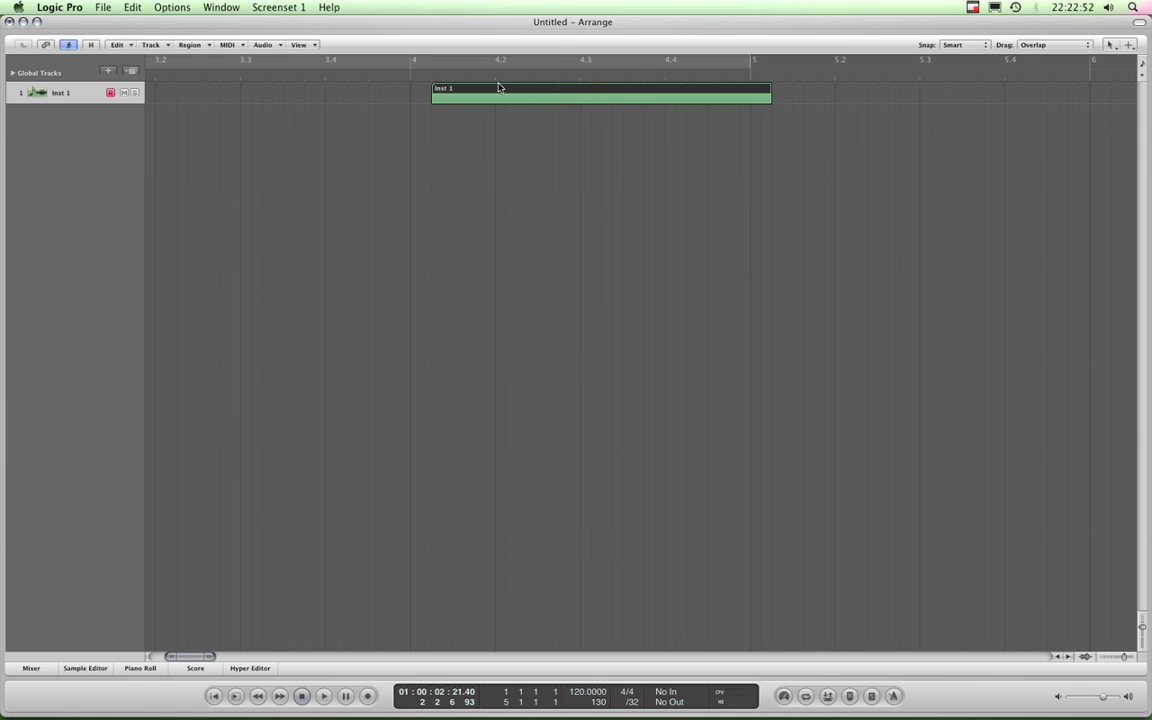
mouse_move(497, 90)
left_mouse_down()
mouse_move(391, 85)
mouse_move(475, 94)
left_mouse_up()
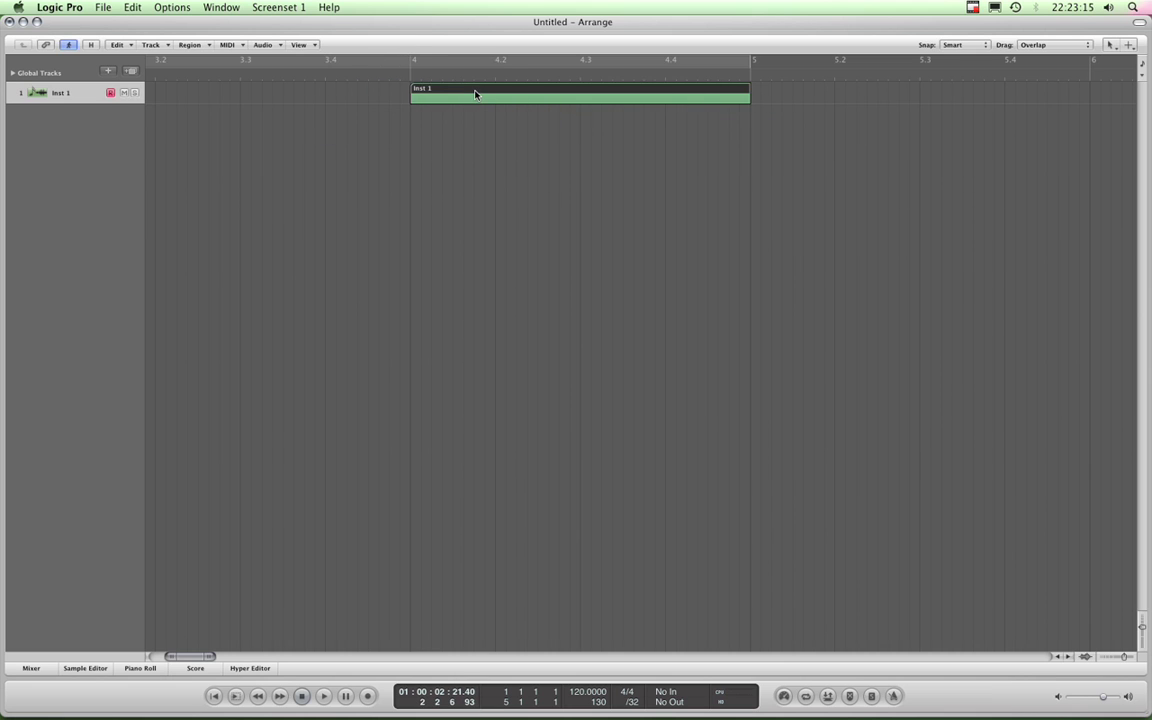
Switch snapping to Beat and drag the Inst 1 region right, then back to bar 4
left_click(984, 45)
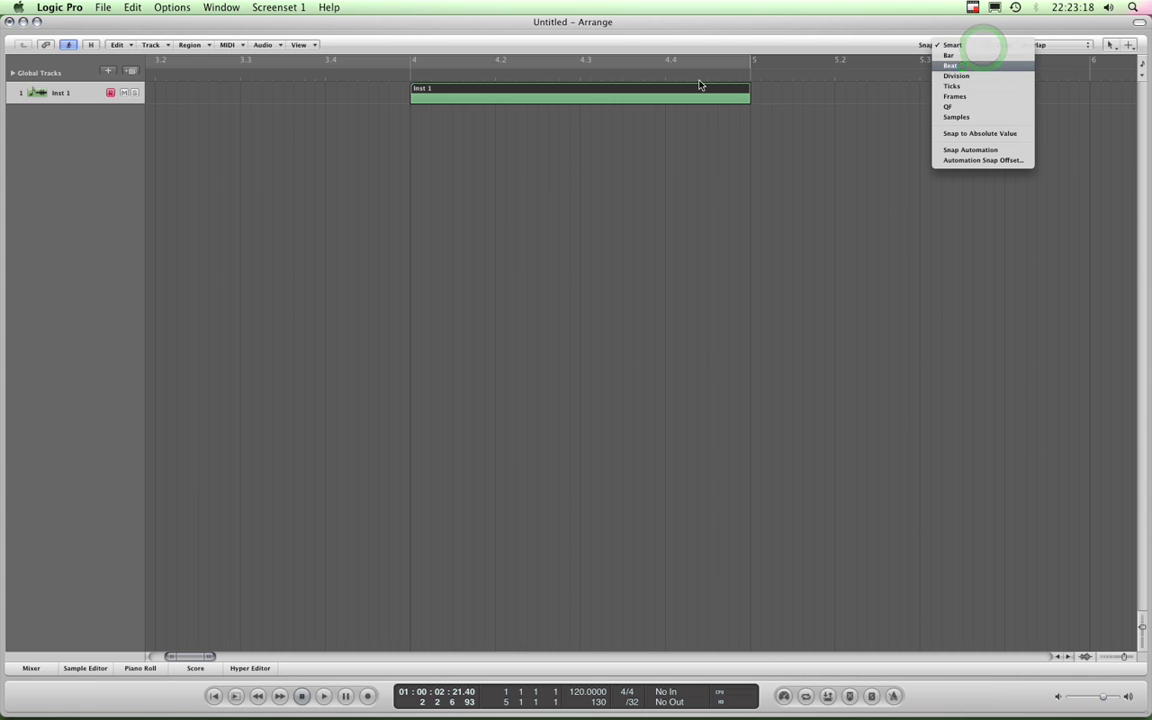
left_click(952, 65)
left_click_drag(580, 95, 754, 88)
left_click_drag(678, 90, 513, 100)
Switch snapping to Division and nudge Inst 1 slightly left into bar 4's first beat
left_click(976, 46)
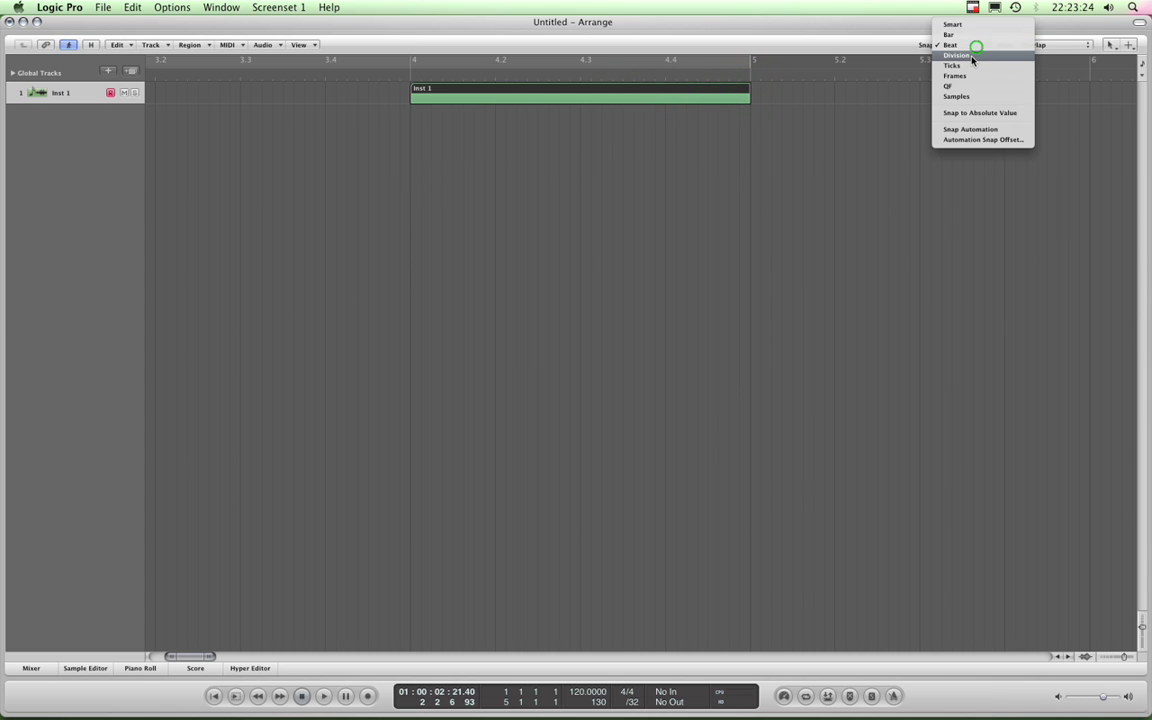
left_click(970, 56)
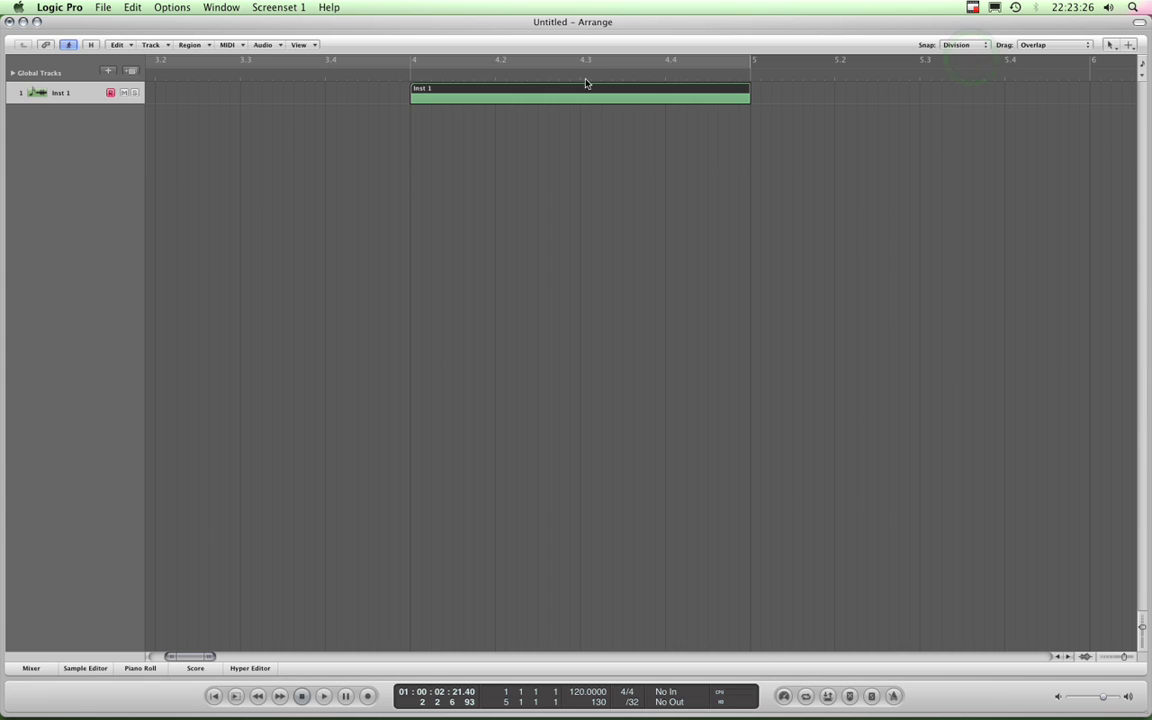
left_click_drag(582, 89, 549, 92)
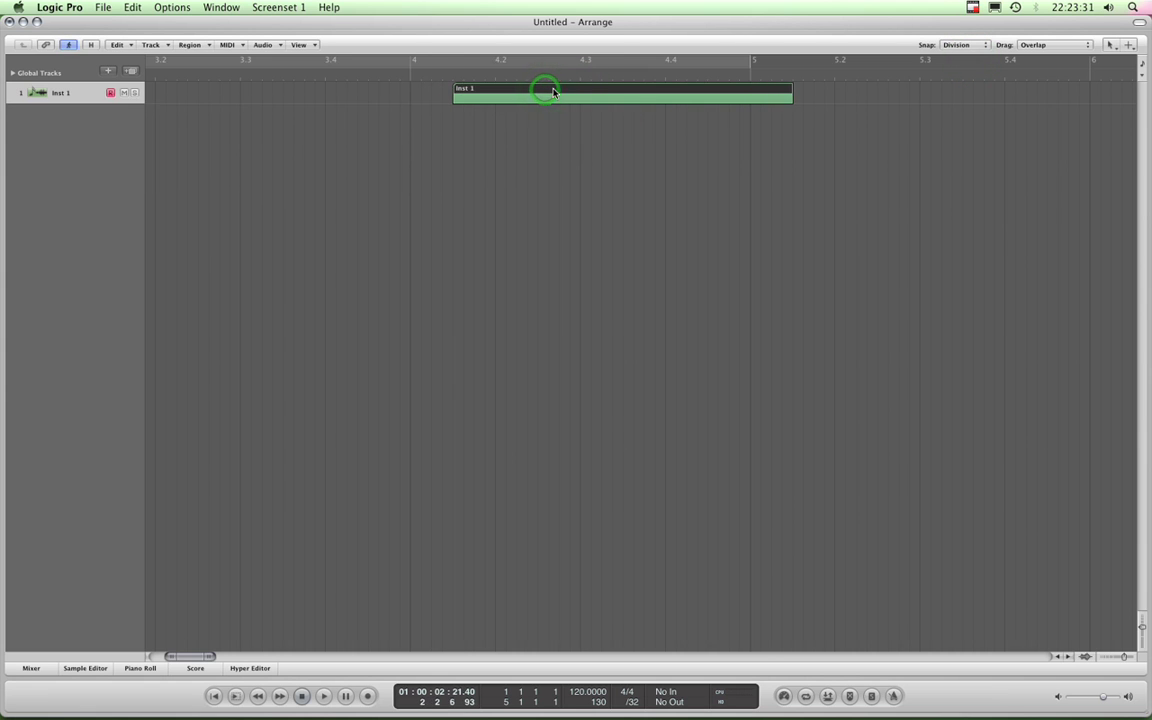
left_click(977, 44)
Set snapping to Smart and drag Inst 1 back to span bars 4–5, reviewing the Snap modes
left_click(966, 18)
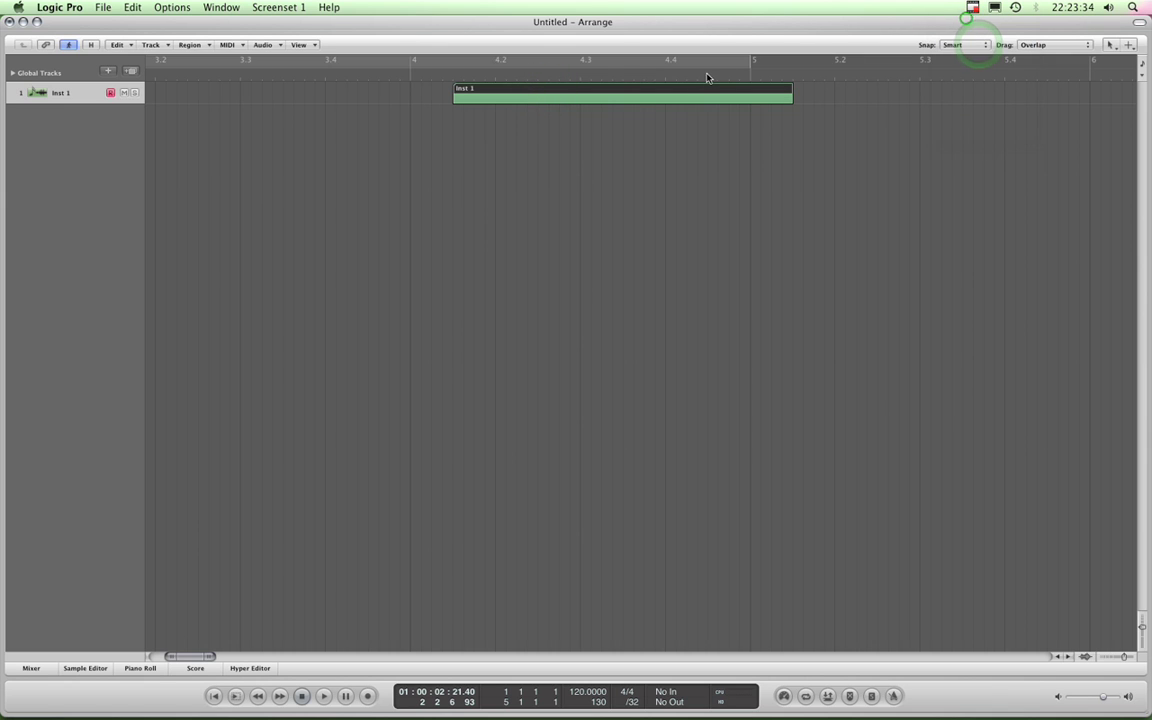
left_click_drag(690, 93, 598, 88)
left_click(972, 46)
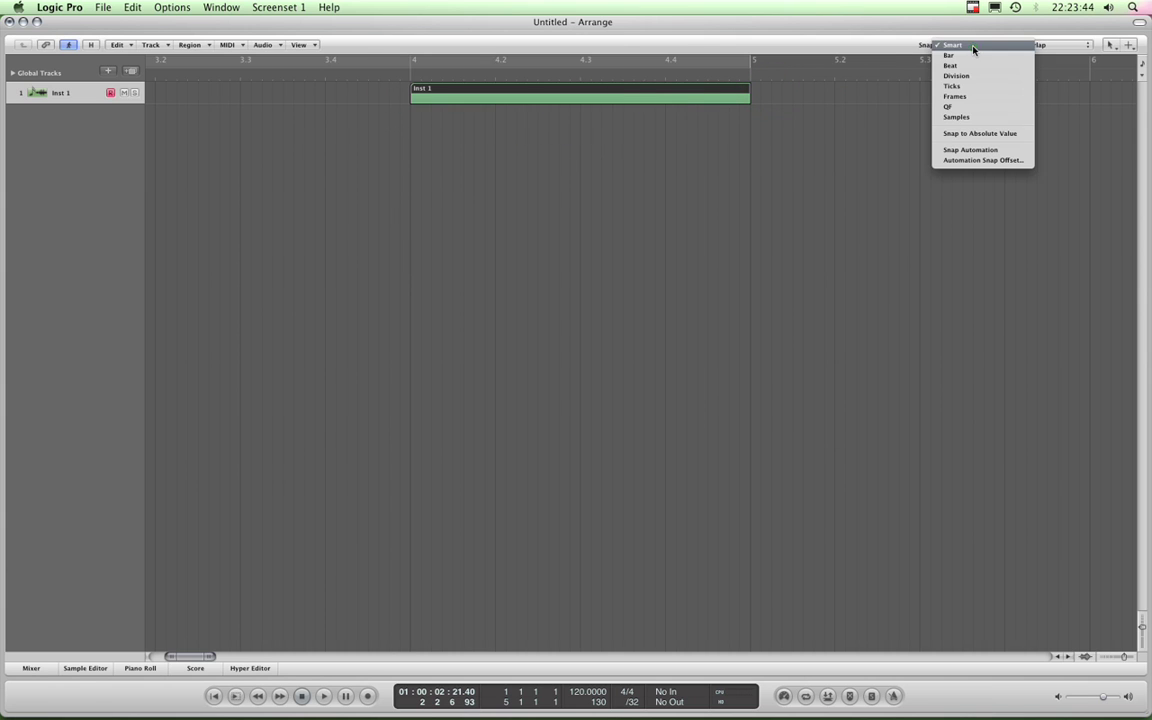
left_click(876, 29)
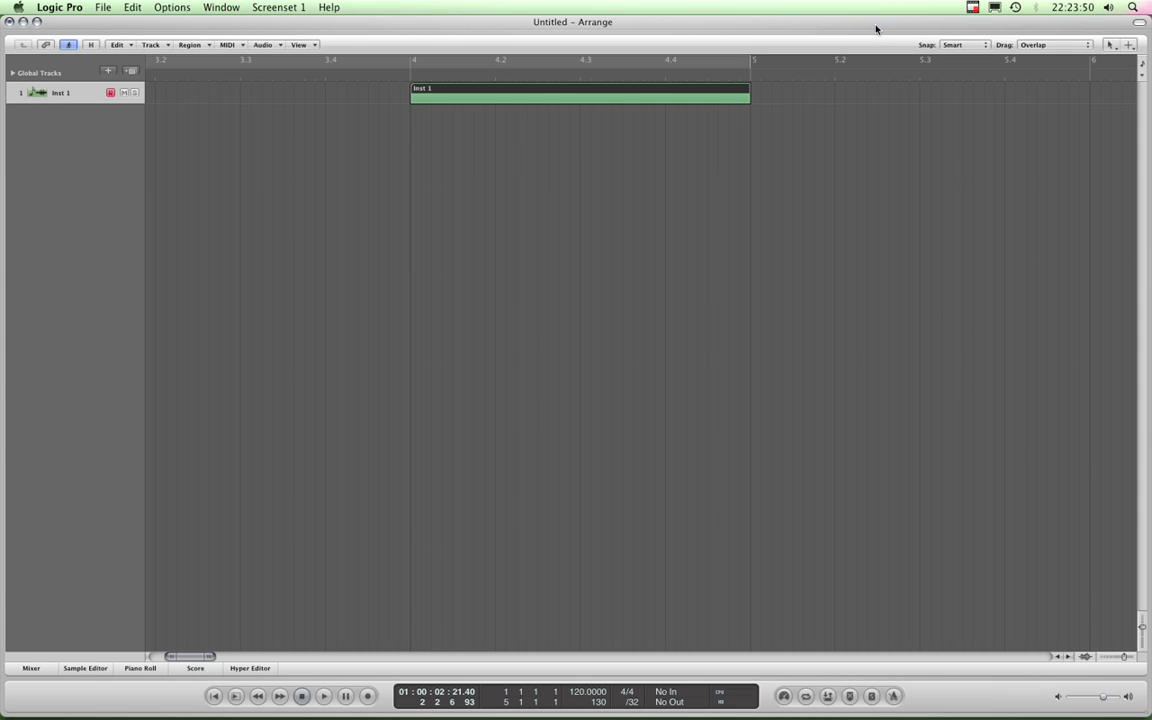
left_click(970, 45)
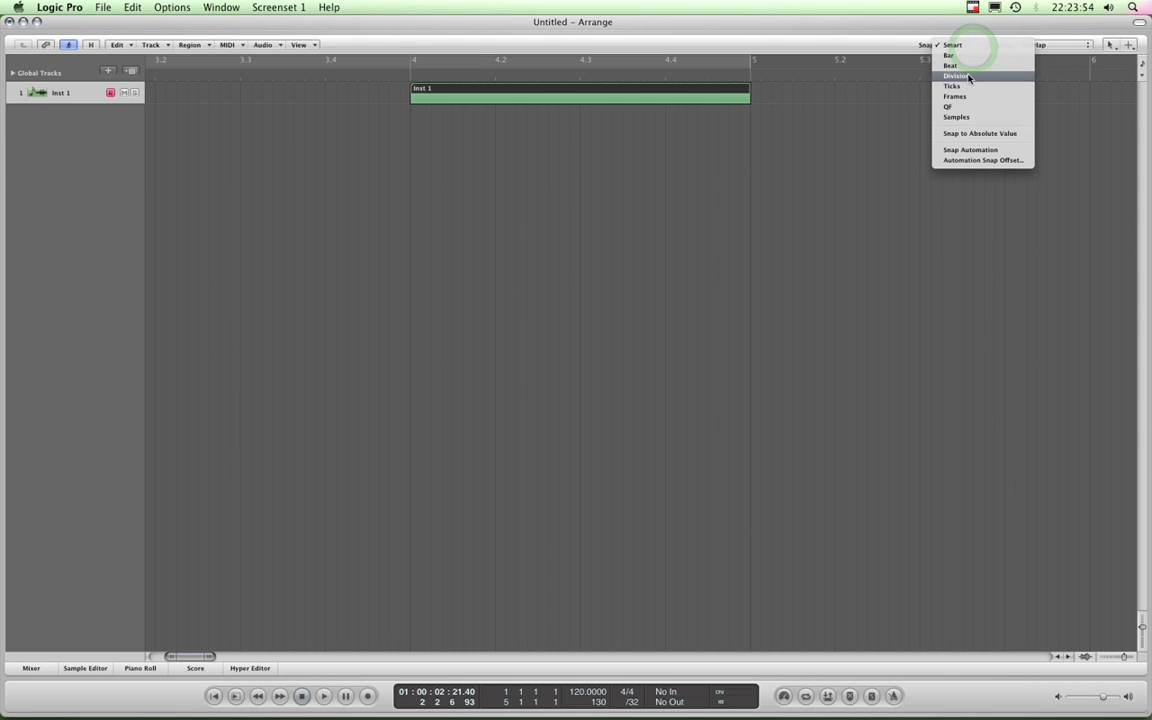